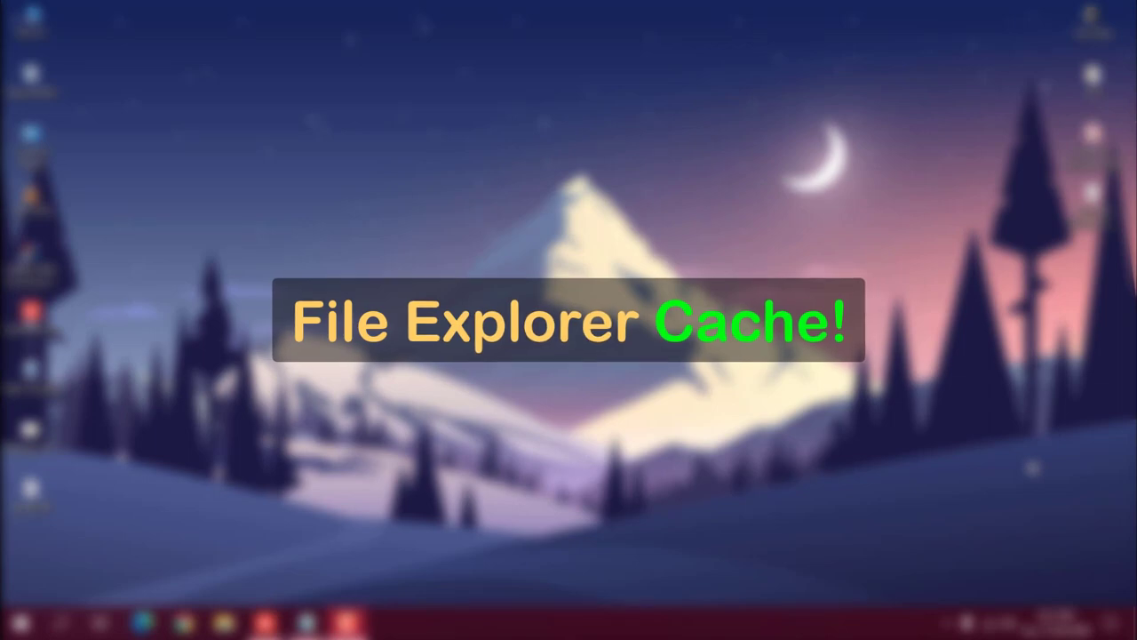
Clear the File Explorer history under Privacy in Folder Options and apply the change
{"action": "double_click", "coordinate": [35, 25]}
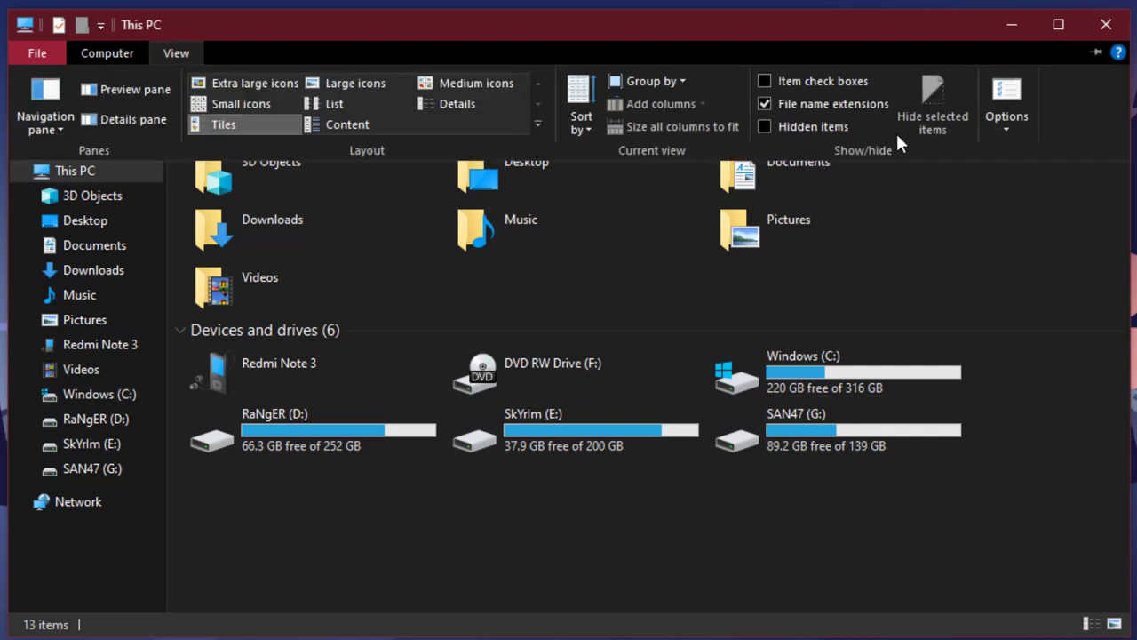
{"action": "left_click", "coordinate": [1008, 124]}
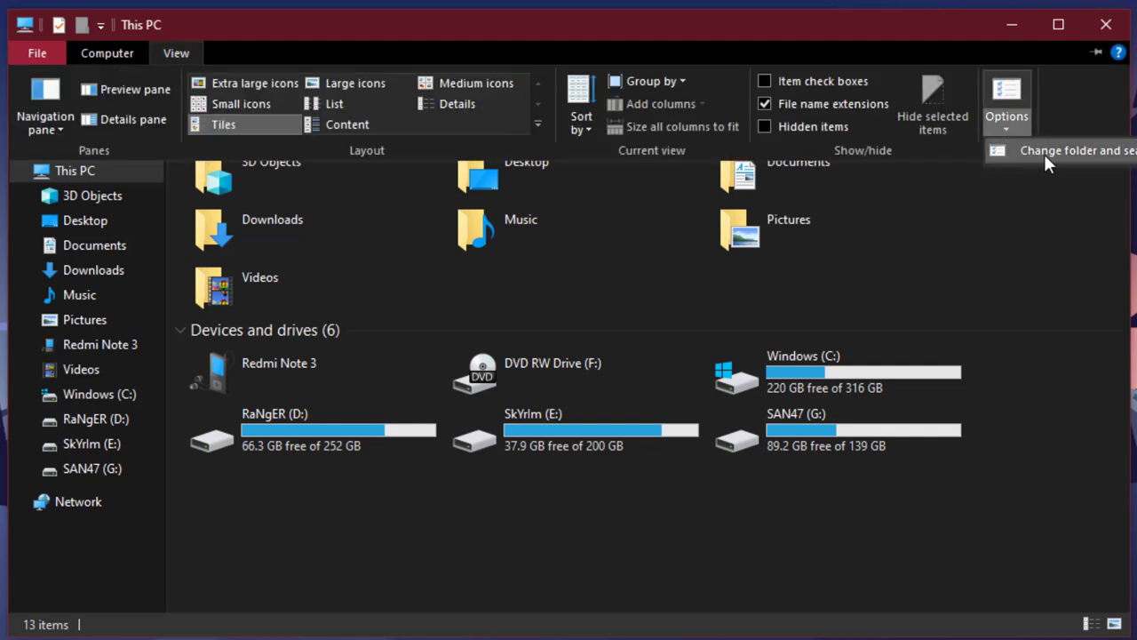
{"action": "left_click", "coordinate": [1045, 152]}
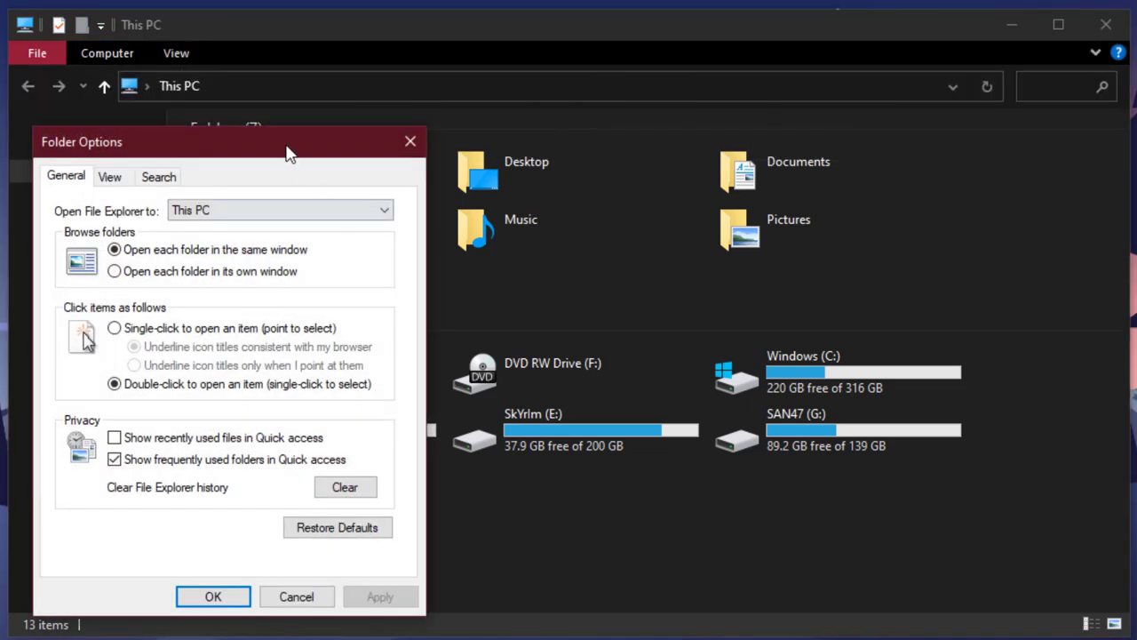
{"action": "left_click_drag", "start_coordinate": [287, 149], "coordinate": [681, 112]}
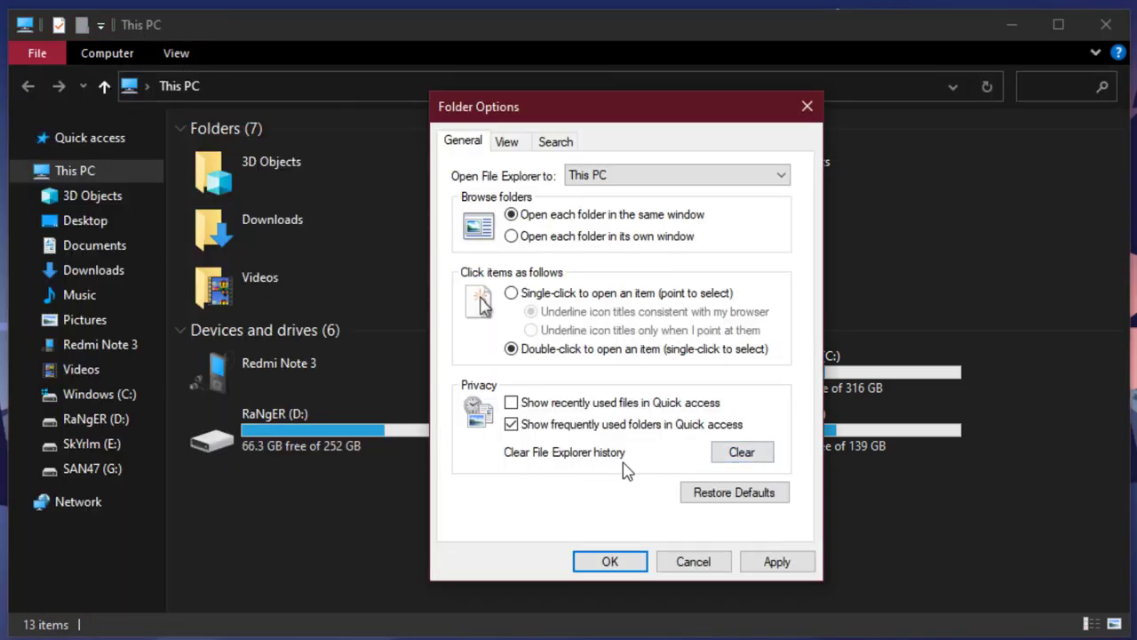
{"action": "left_click", "coordinate": [732, 460]}
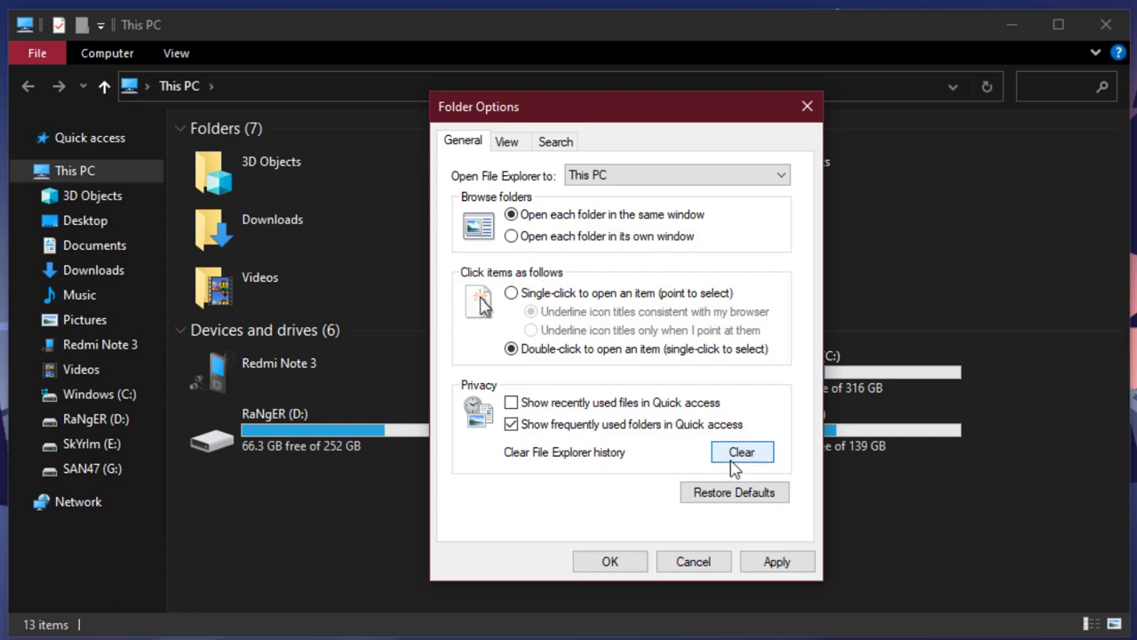
{"action": "left_click", "coordinate": [779, 563]}
{"action": "left_click", "coordinate": [588, 565]}
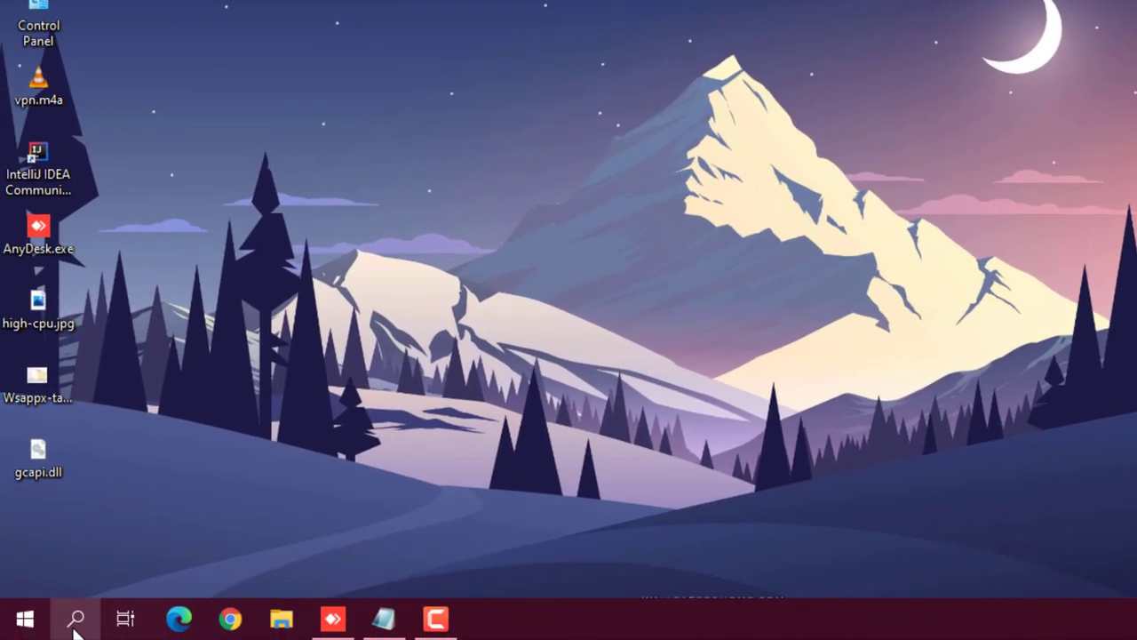
Run ipconfig/flushdns in an administrator Command Prompt to flush the DNS cache
{"action": "left_click", "coordinate": [75, 618]}
{"action": "type", "text": "cmd"}
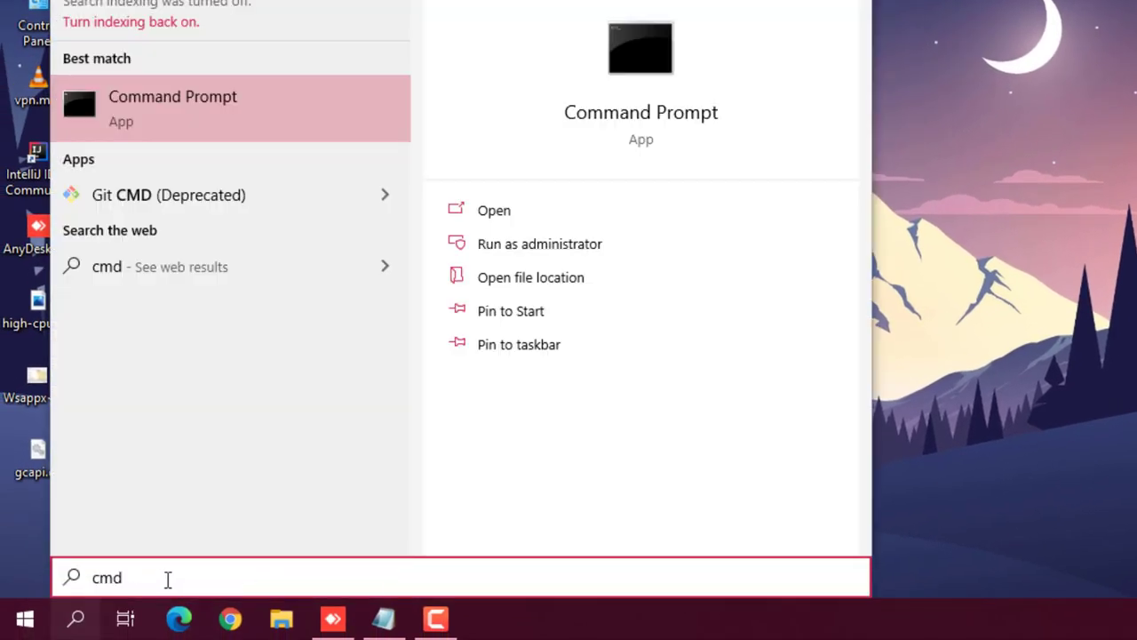
{"action": "left_click", "coordinate": [569, 253]}
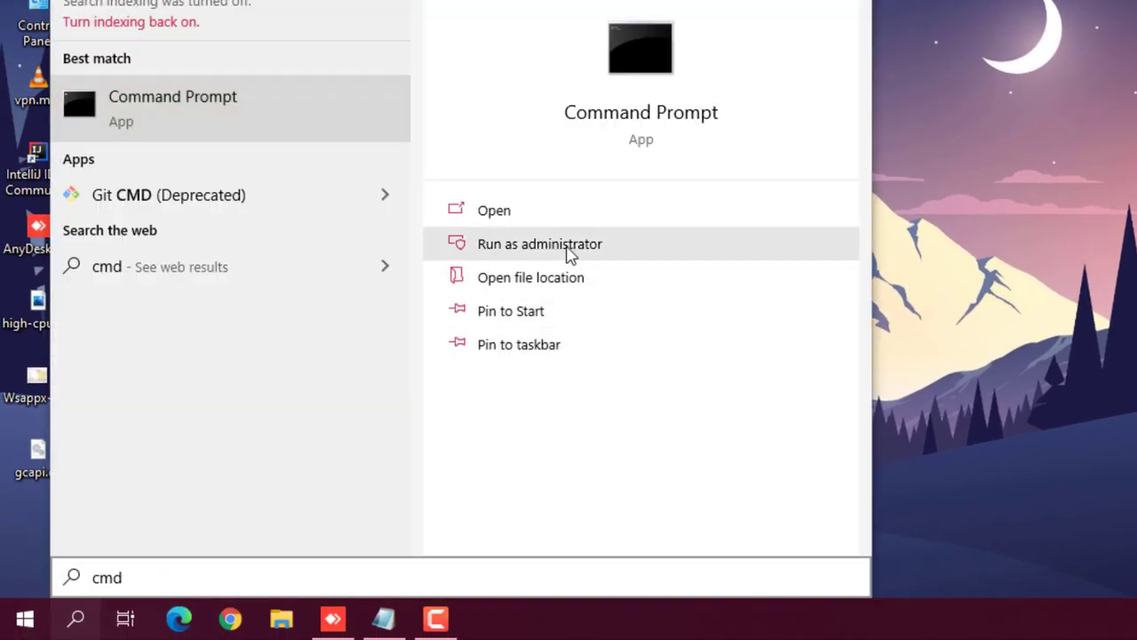
{"action": "left_click", "coordinate": [353, 91]}
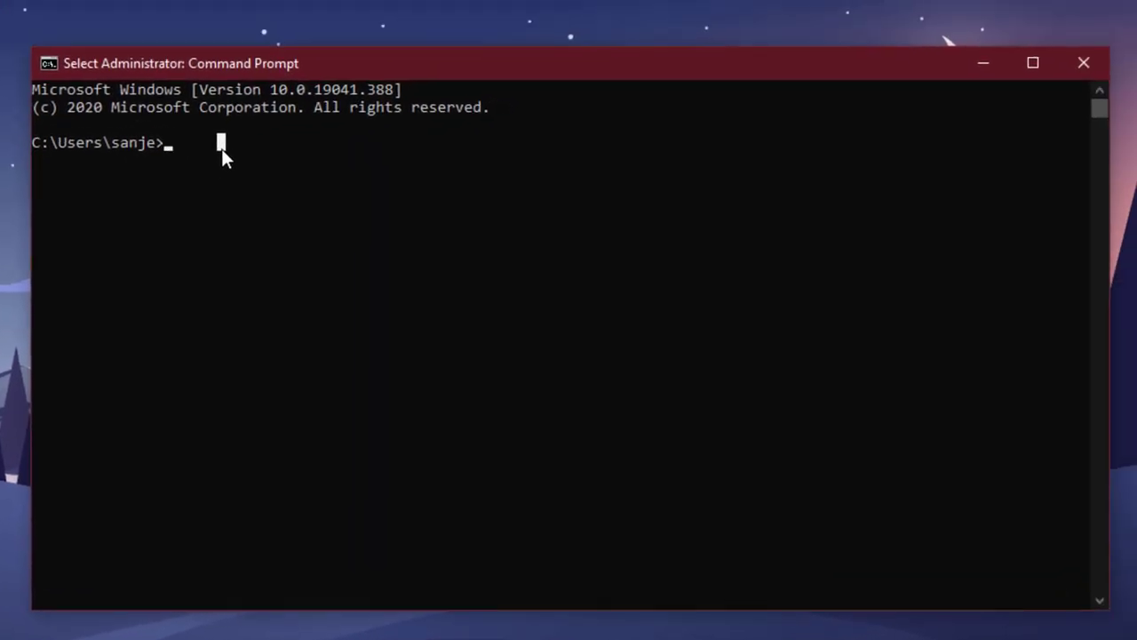
{"action": "type", "text": "ipconfig/"}
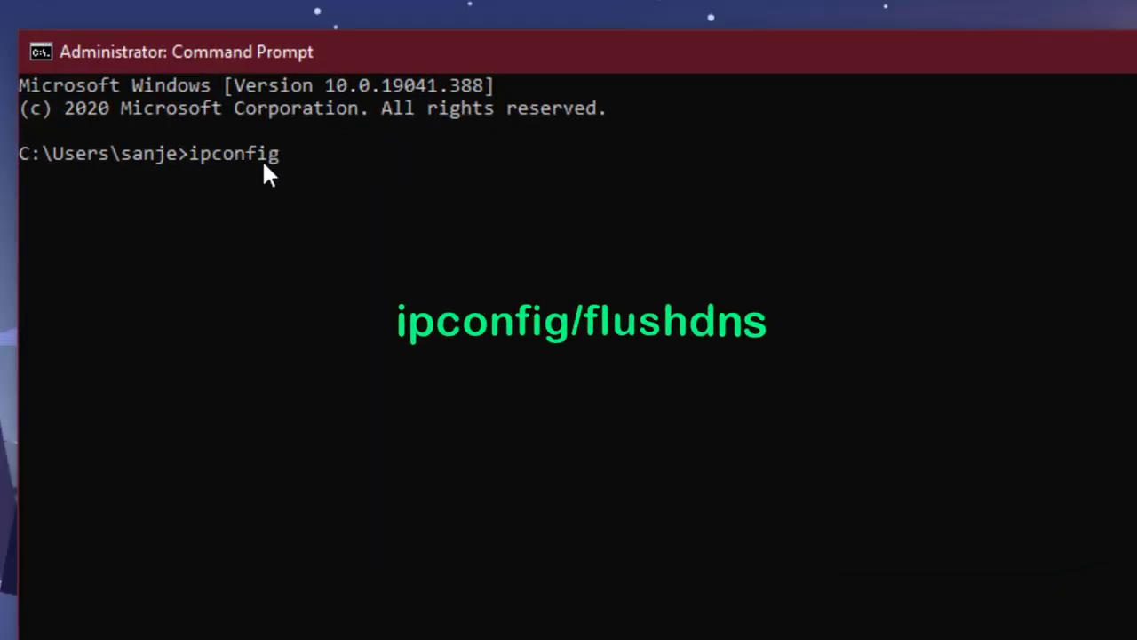
{"action": "type", "text": "flushdns"}
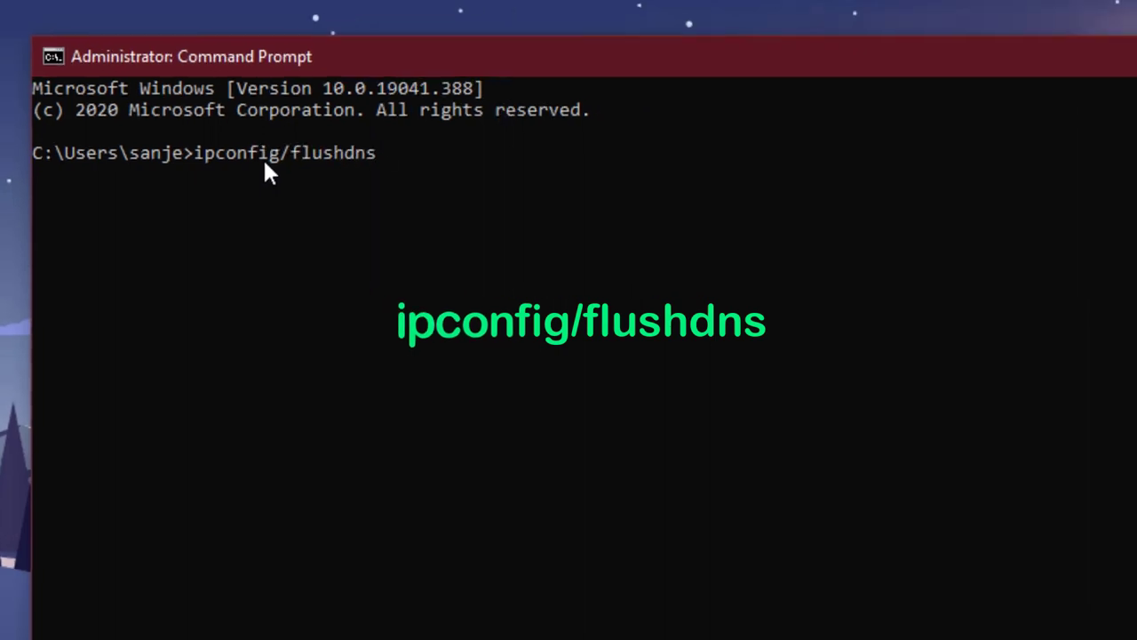
{"action": "key", "text": "Return"}
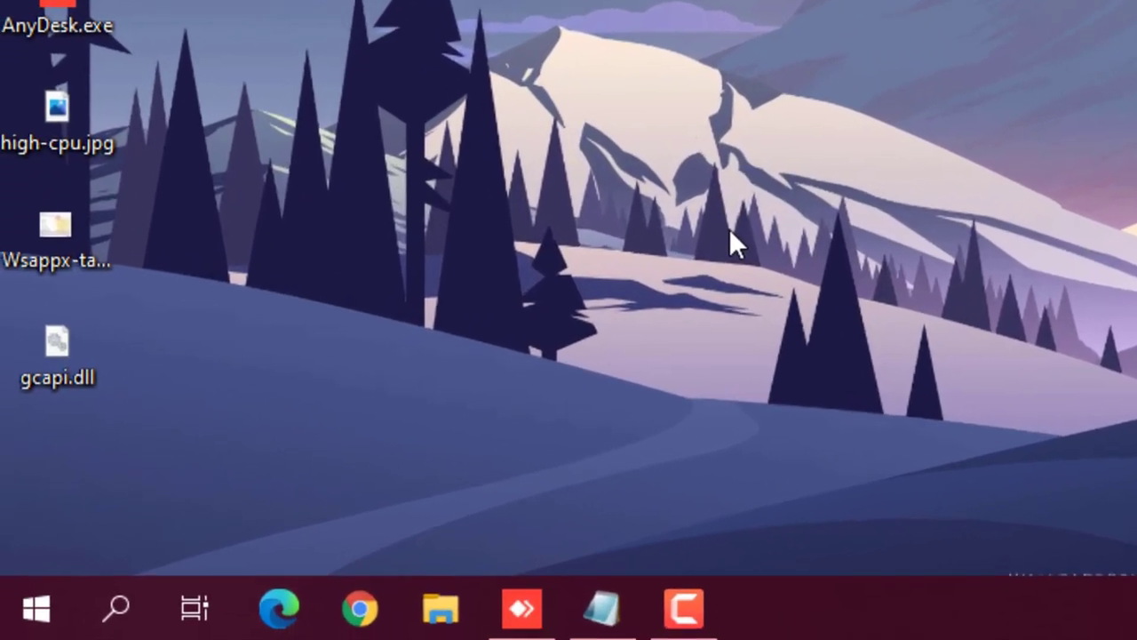
Run WSReset.exe from the Run box to reset the Microsoft Store cache
{"action": "key", "text": "super+r"}
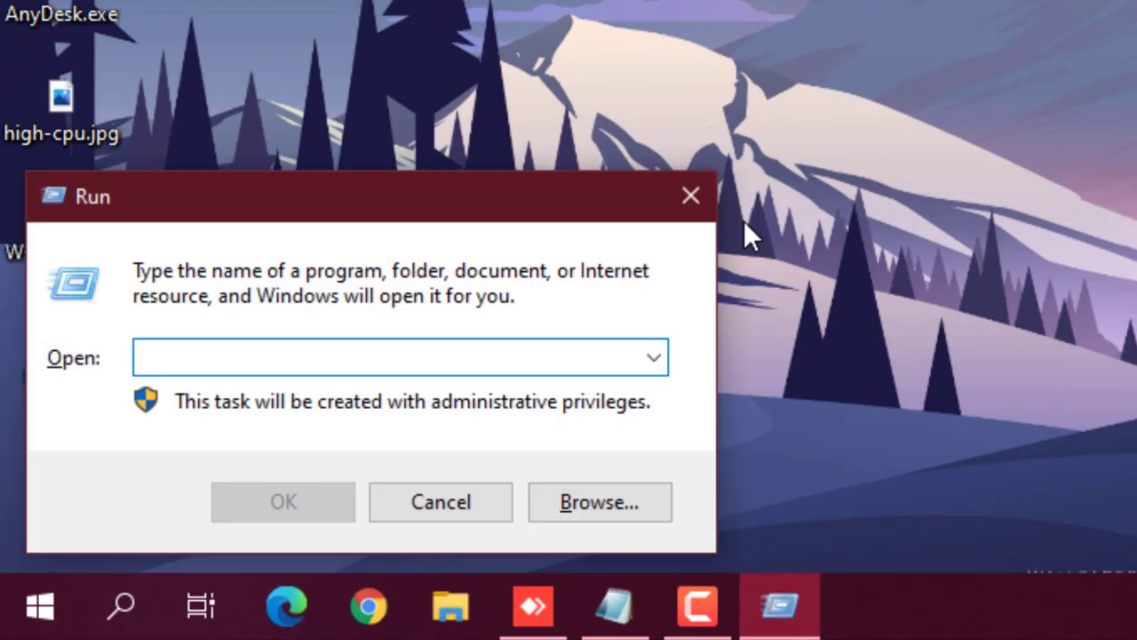
{"action": "type", "text": "WS"}
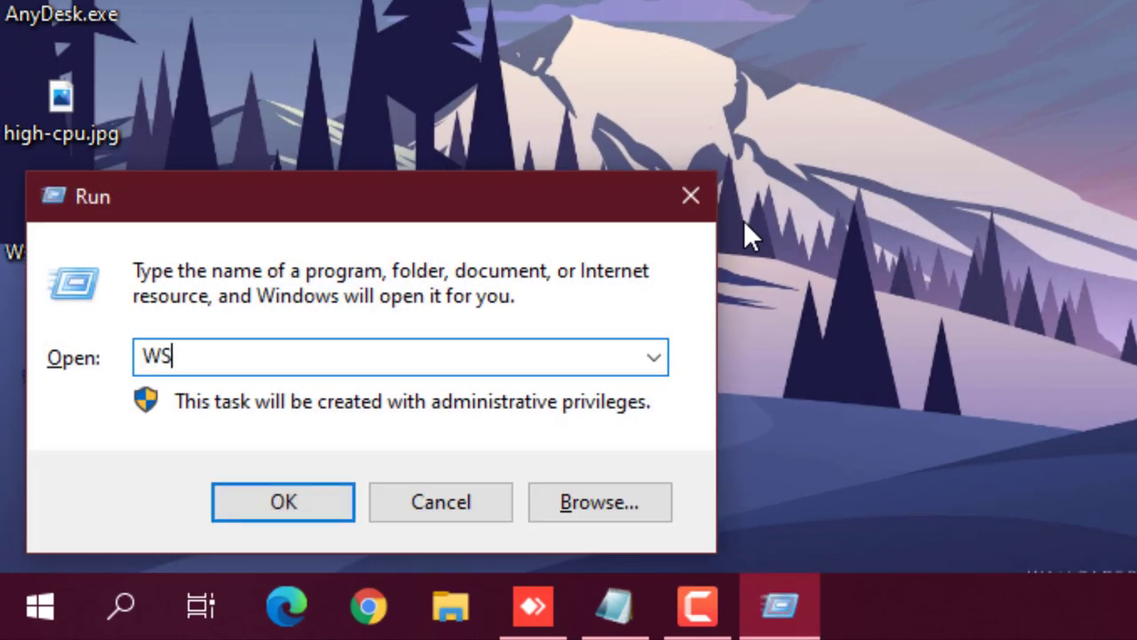
{"action": "type", "text": "Reset.exe"}
{"action": "key", "text": "Return"}
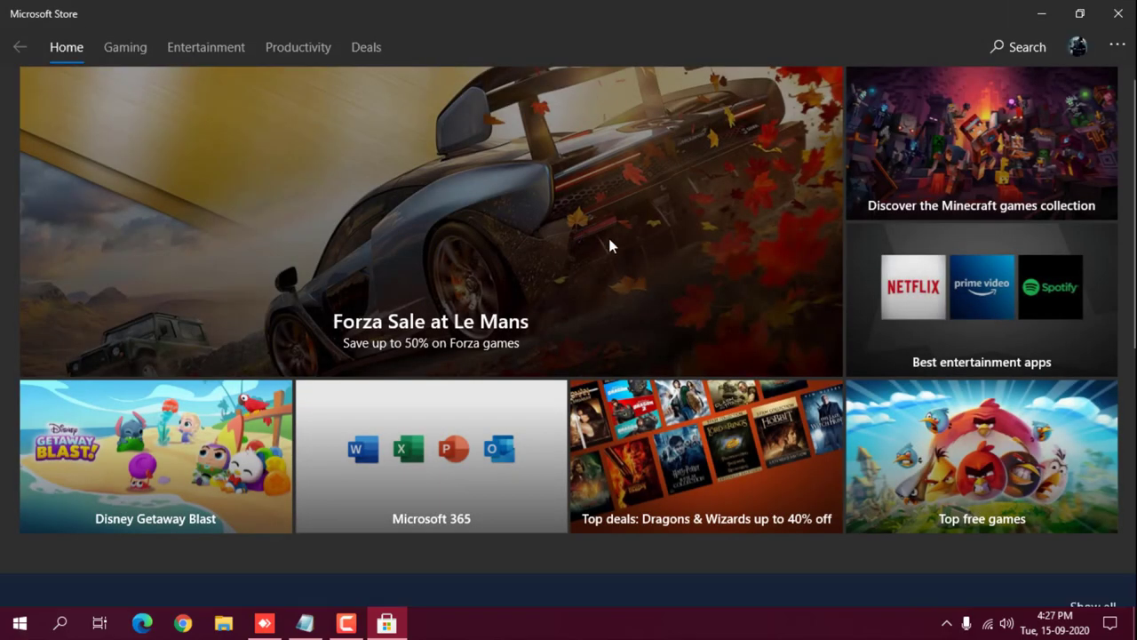
{"action": "scroll", "coordinate": [723, 324], "scroll_direction": "down", "scroll_amount": 15}
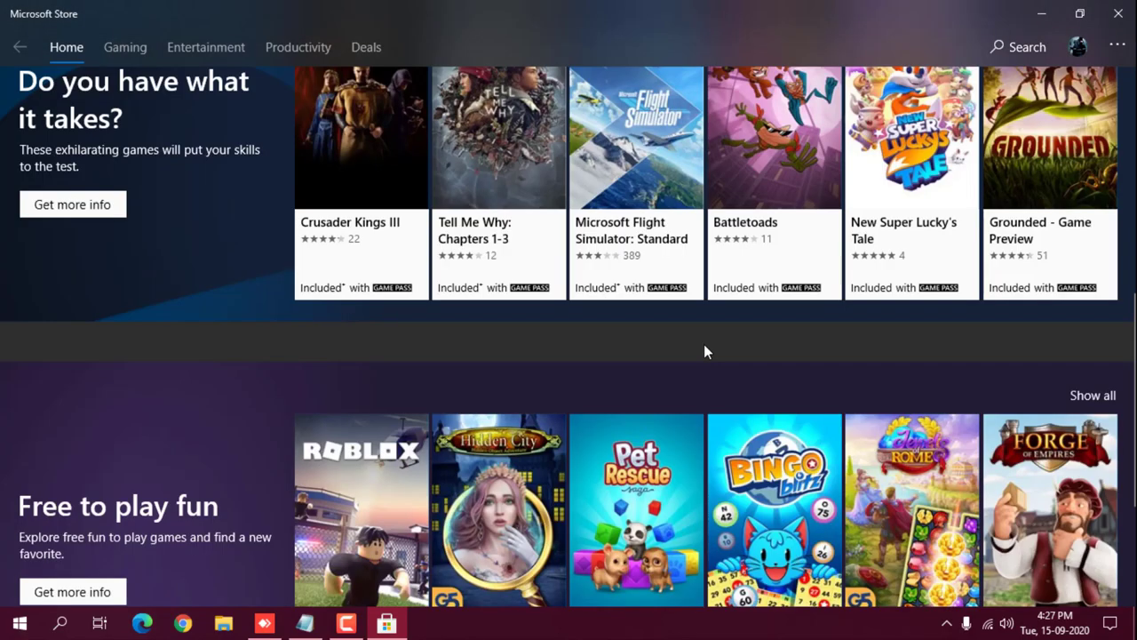
{"action": "scroll", "coordinate": [683, 350], "scroll_direction": "down", "scroll_amount": 1}
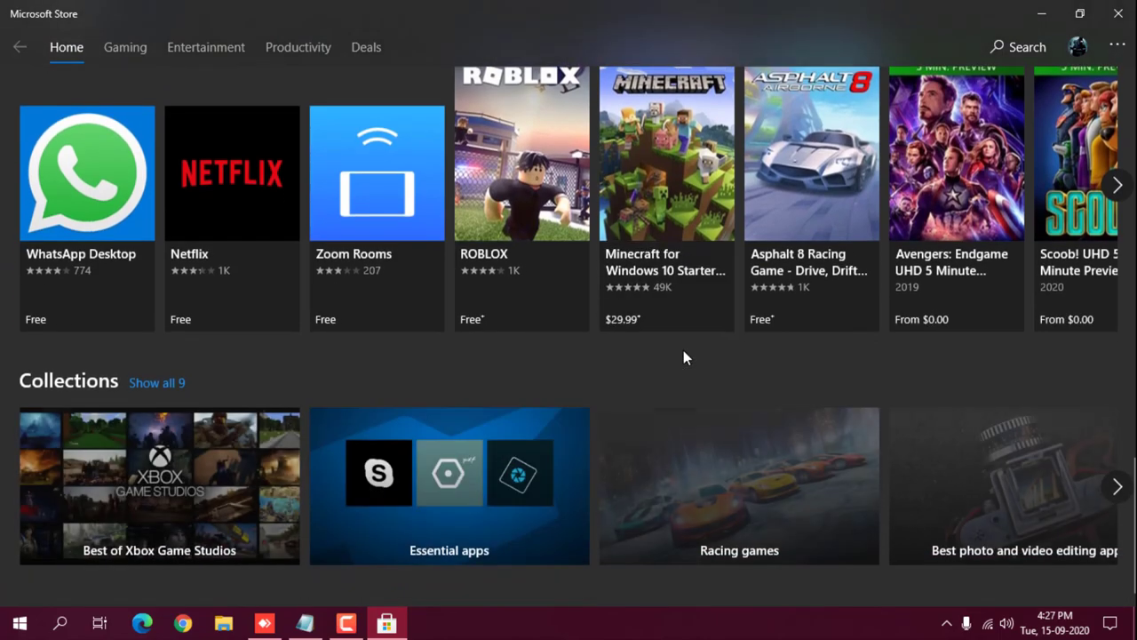
{"action": "scroll", "coordinate": [683, 350], "scroll_direction": "up", "scroll_amount": 15}
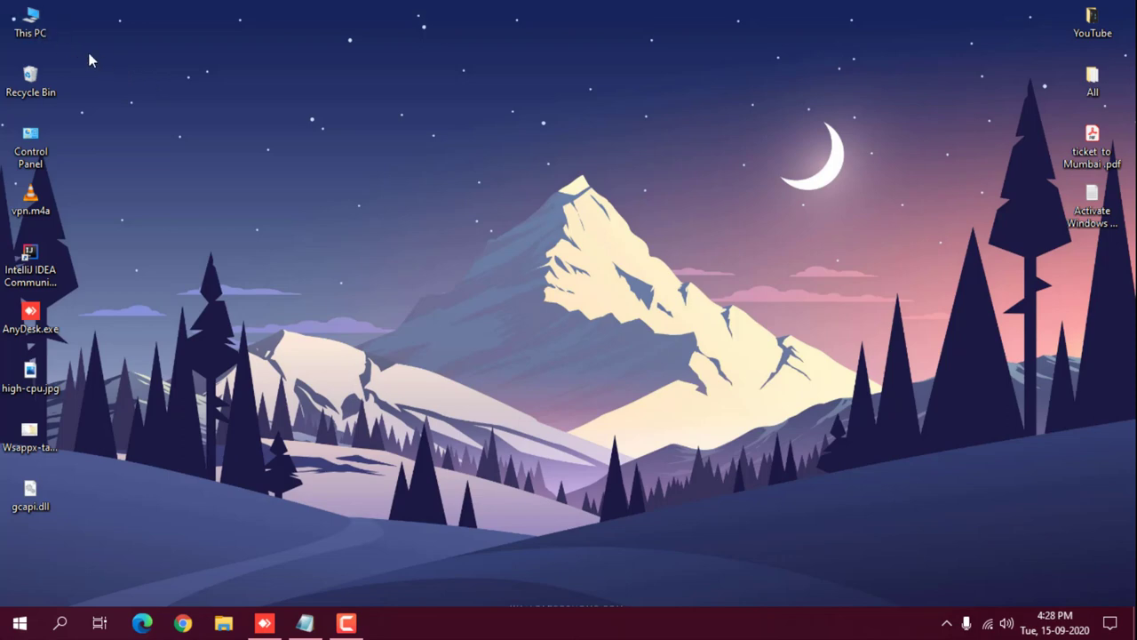
Navigate to C:\Windows\SoftwareDistribution\Download in File Explorer
{"action": "double_click", "coordinate": [38, 29]}
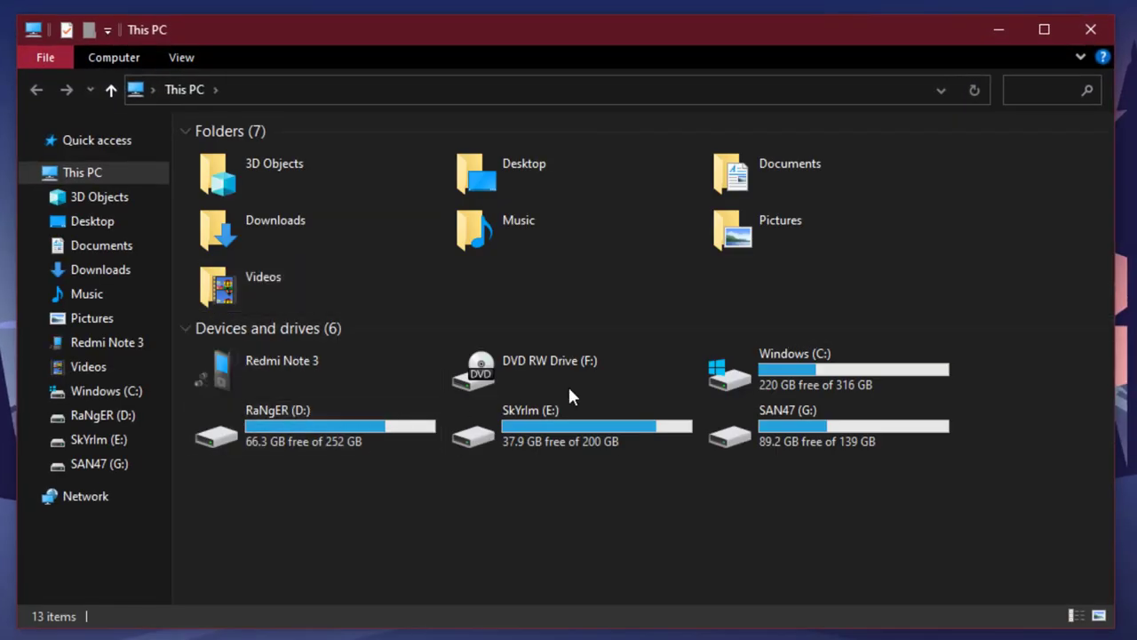
{"action": "double_click", "coordinate": [814, 372]}
{"action": "double_click", "coordinate": [277, 303]}
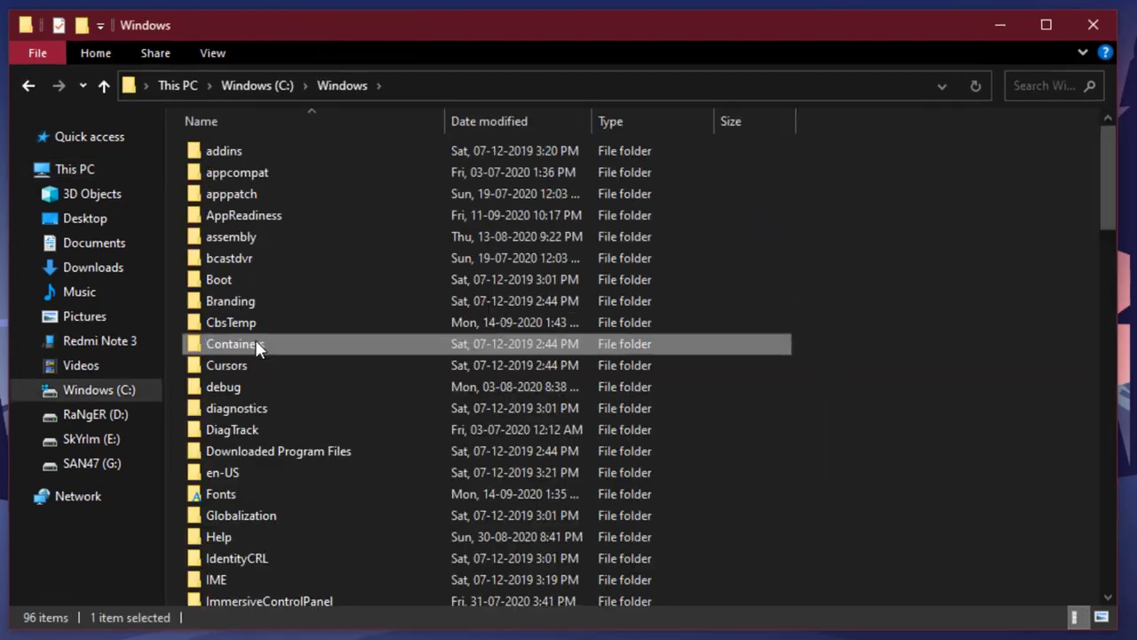
{"action": "key", "text": "s"}
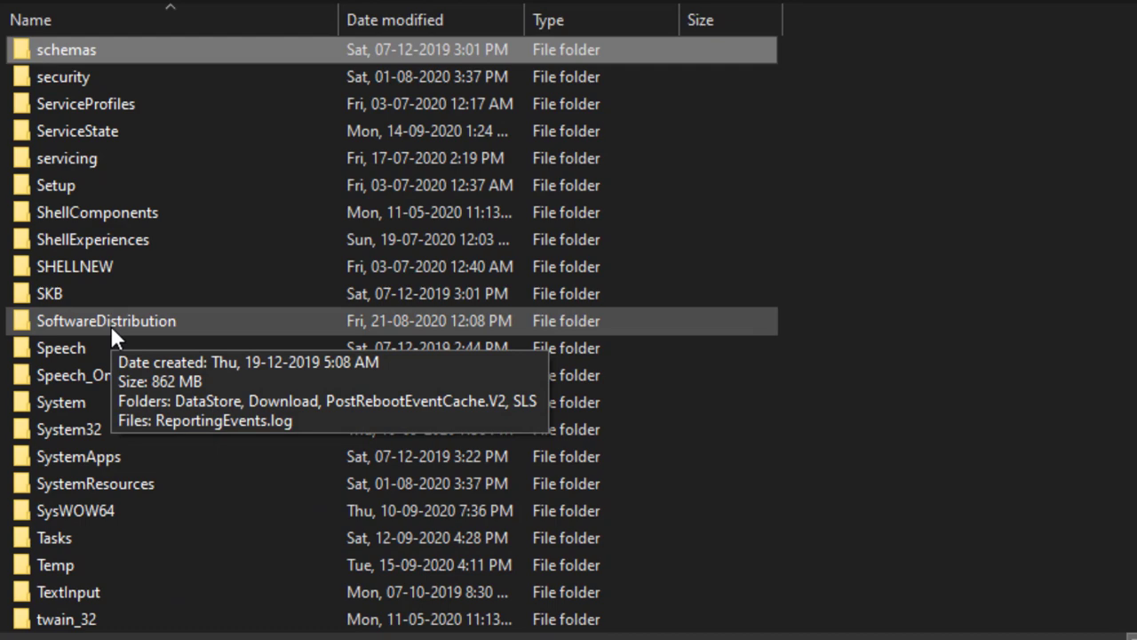
{"action": "double_click", "coordinate": [110, 325]}
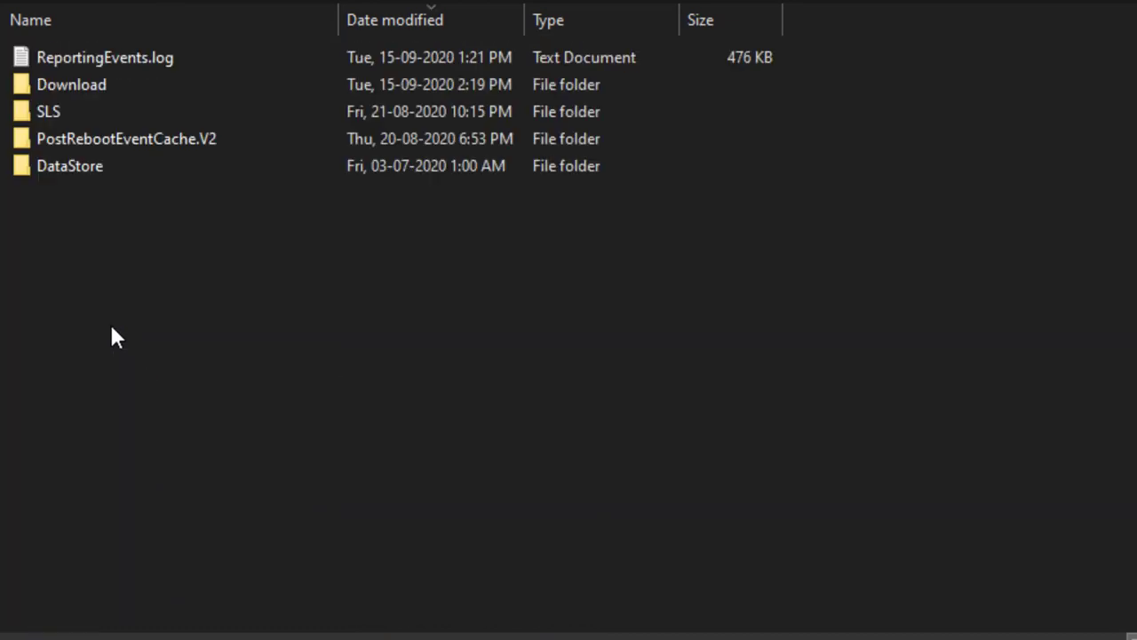
{"action": "double_click", "coordinate": [110, 86]}
Select all cached update files in Download and delete them
{"action": "key", "text": "ctrl+a"}
{"action": "right_click", "coordinate": [166, 142]}
{"action": "key", "text": "Escape"}
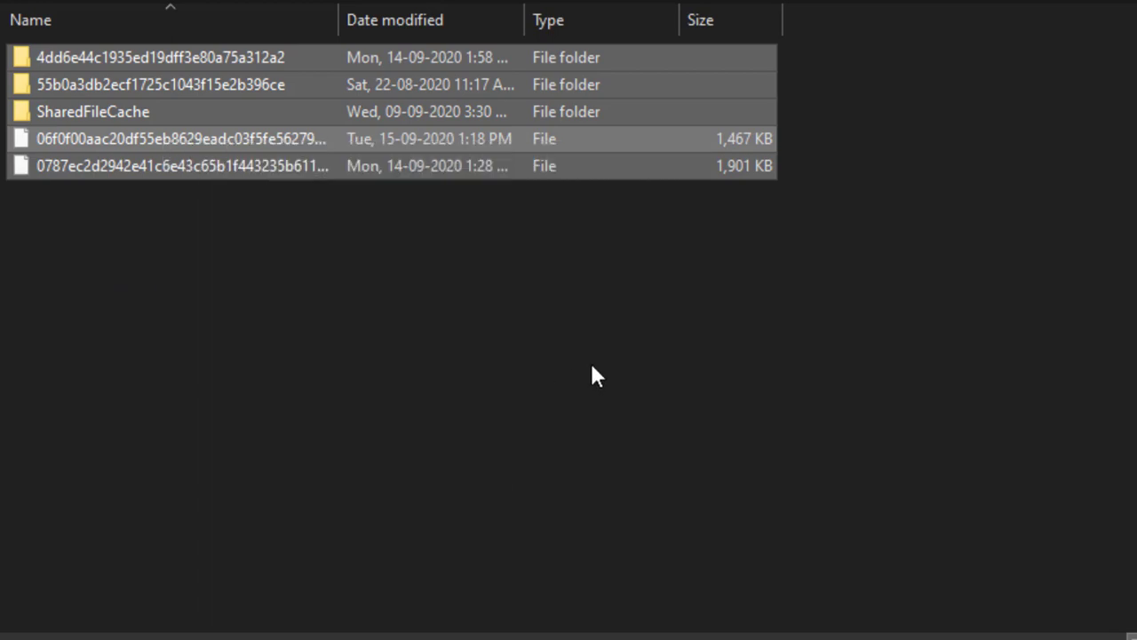
{"action": "key", "text": "Delete"}
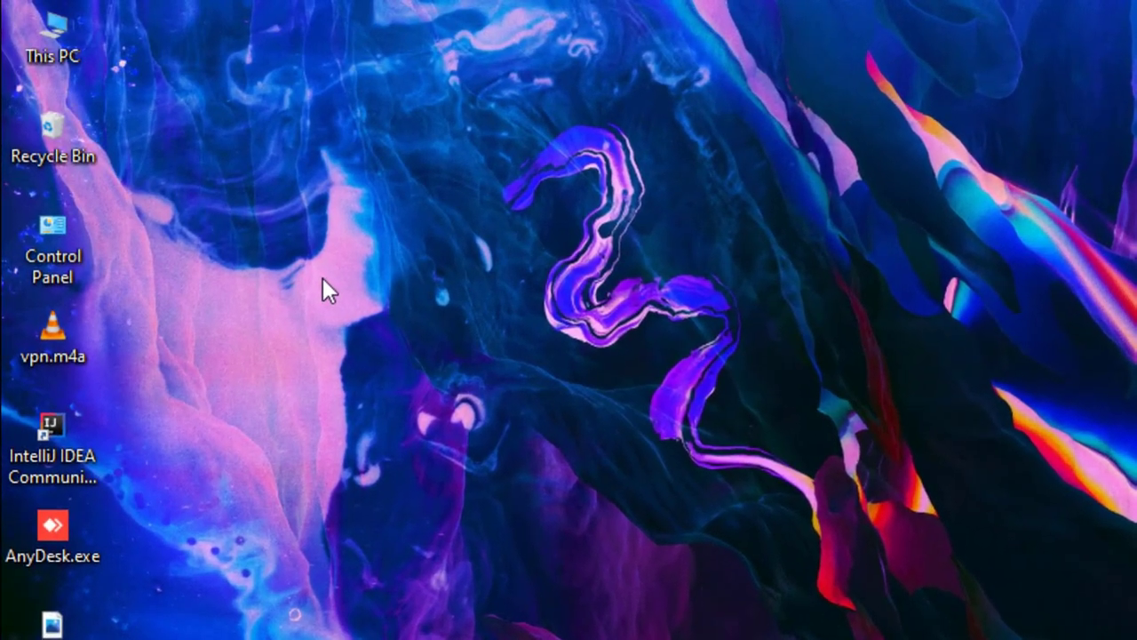
Open the System Protection tab of System Properties, cancelling the Create and System Restore dialogs
{"action": "right_click", "coordinate": [77, 28]}
{"action": "left_click", "coordinate": [163, 362]}
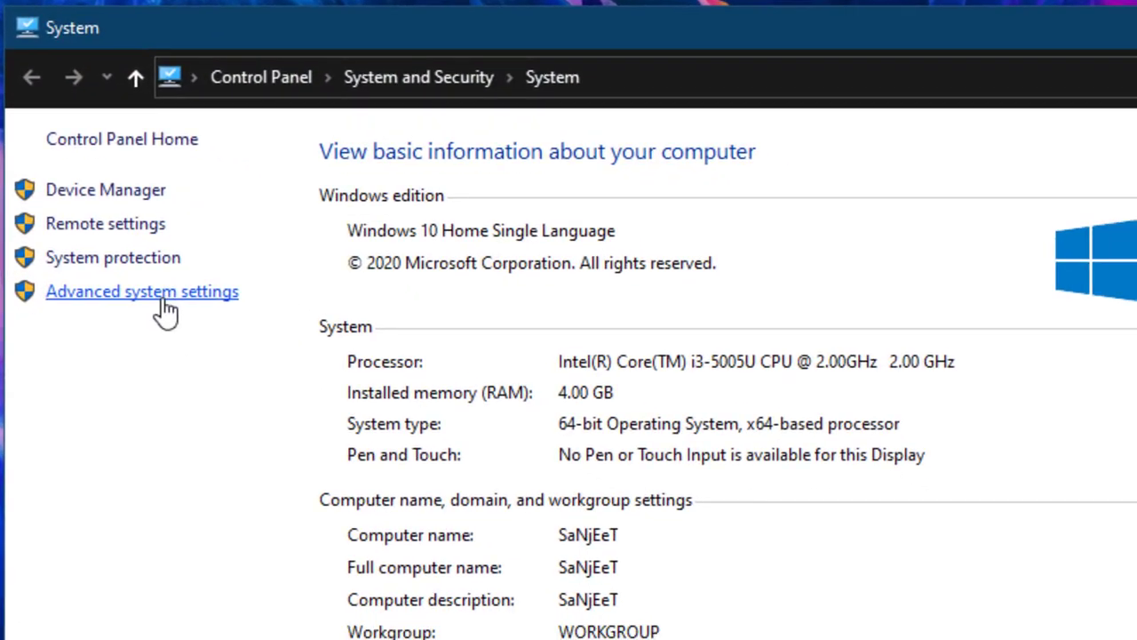
{"action": "left_click", "coordinate": [168, 310]}
{"action": "left_click", "coordinate": [387, 182]}
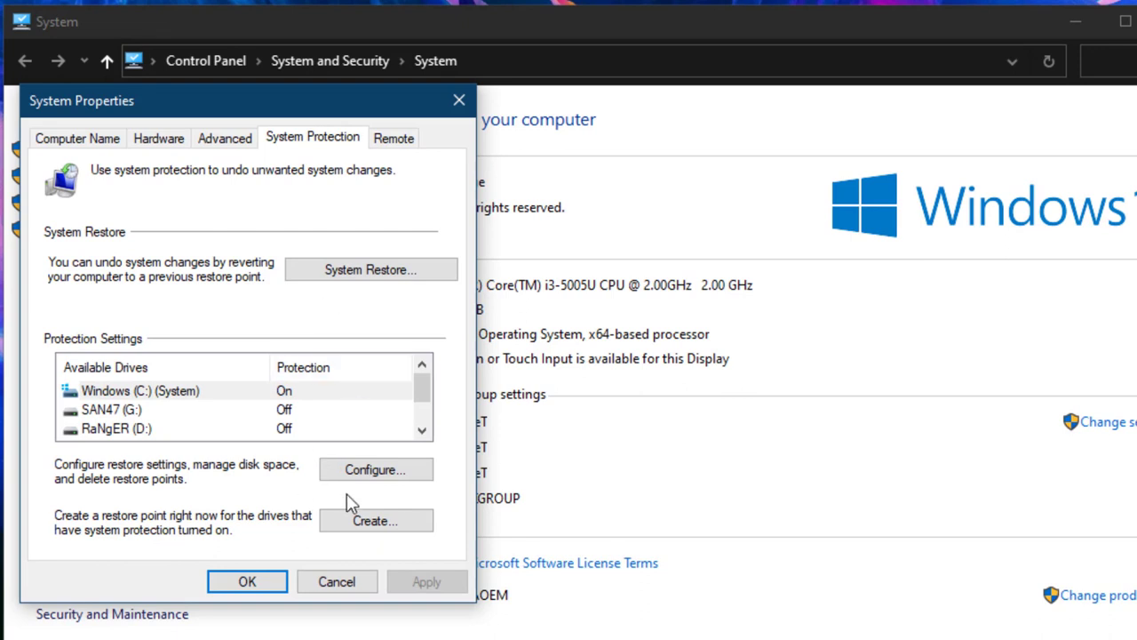
{"action": "left_click", "coordinate": [382, 524]}
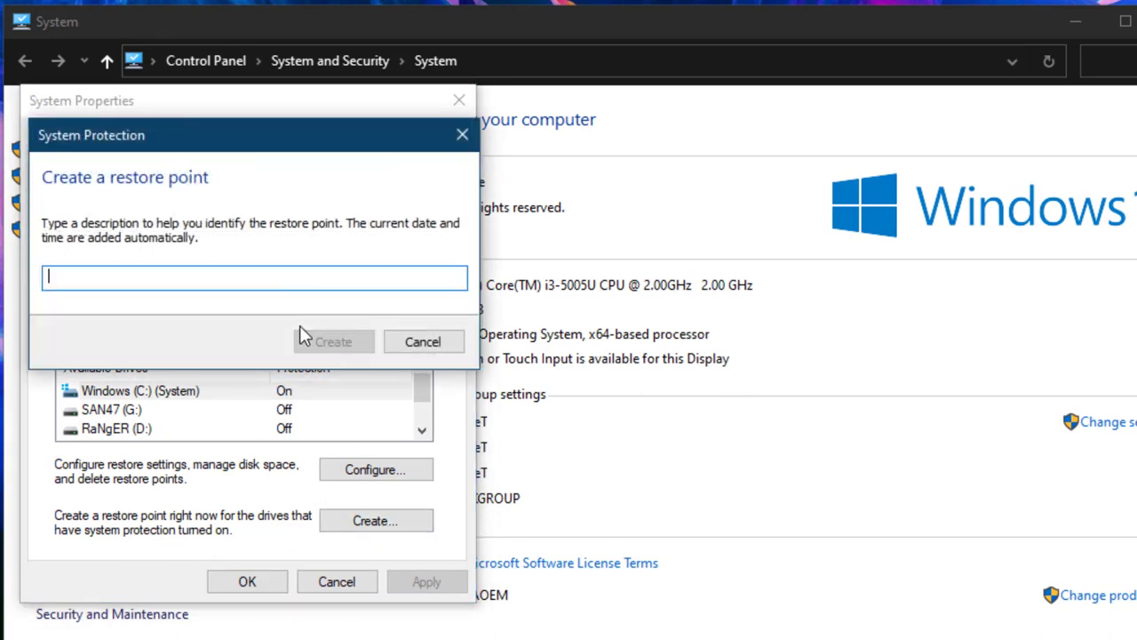
{"action": "left_click", "coordinate": [419, 343]}
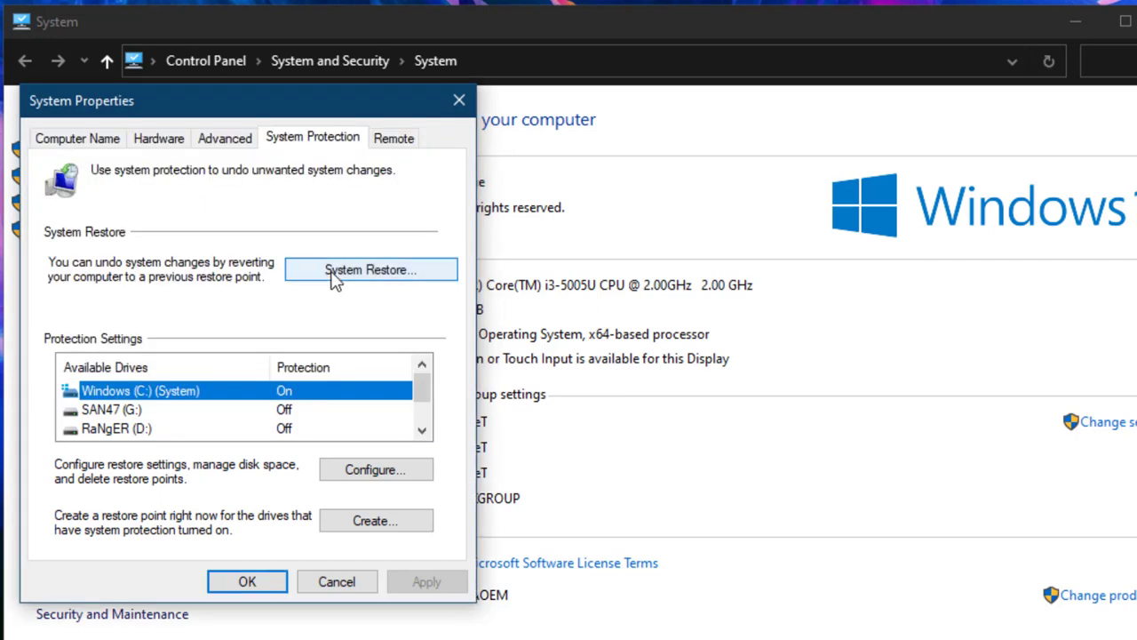
{"action": "left_click", "coordinate": [337, 279]}
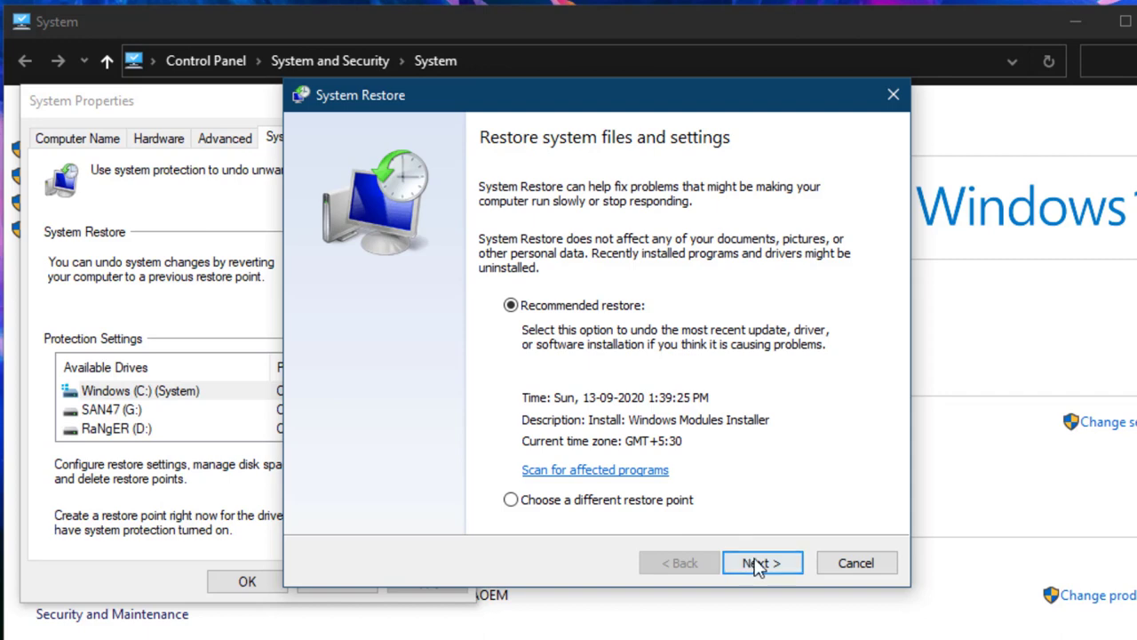
{"action": "left_click", "coordinate": [856, 564]}
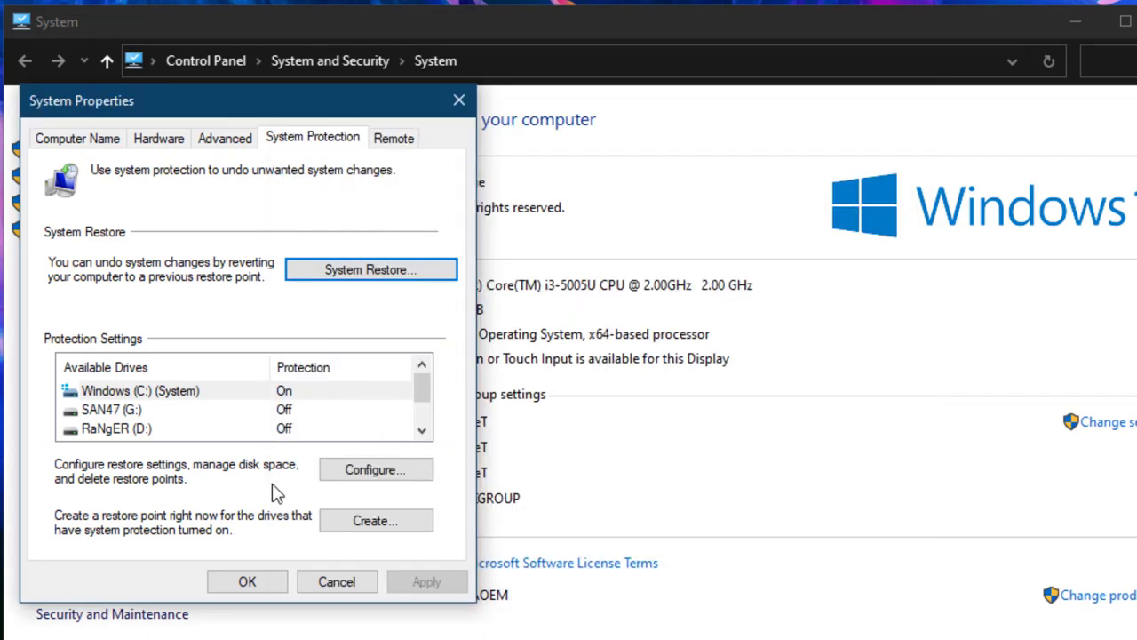
Delete all restore points for drive C, then close the system windows
{"action": "left_click", "coordinate": [331, 479]}
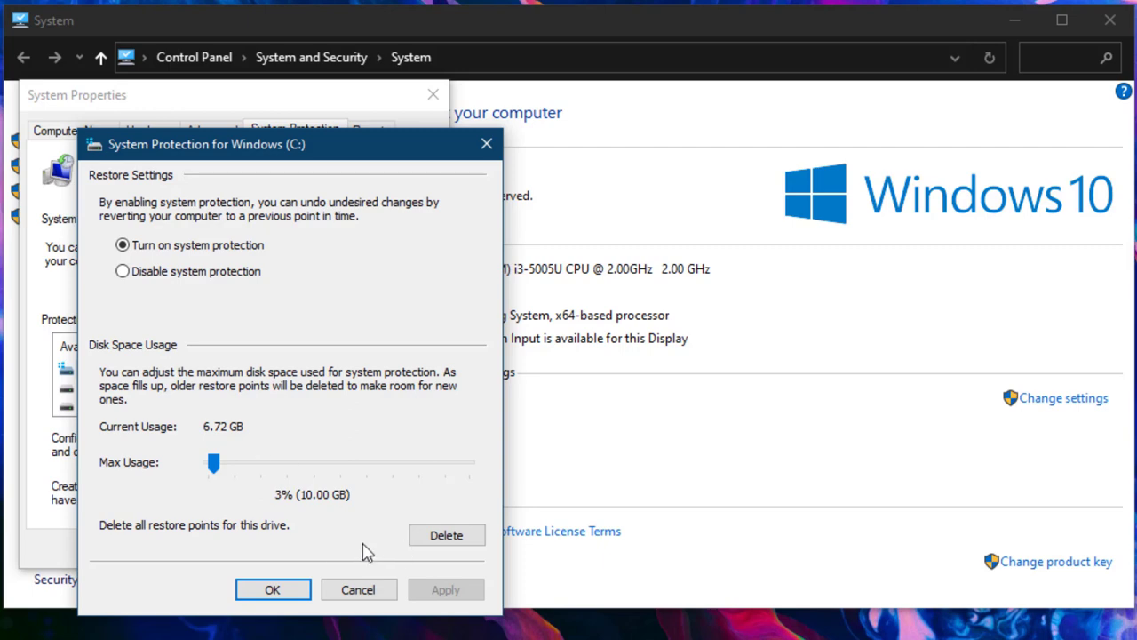
{"action": "left_click", "coordinate": [435, 537]}
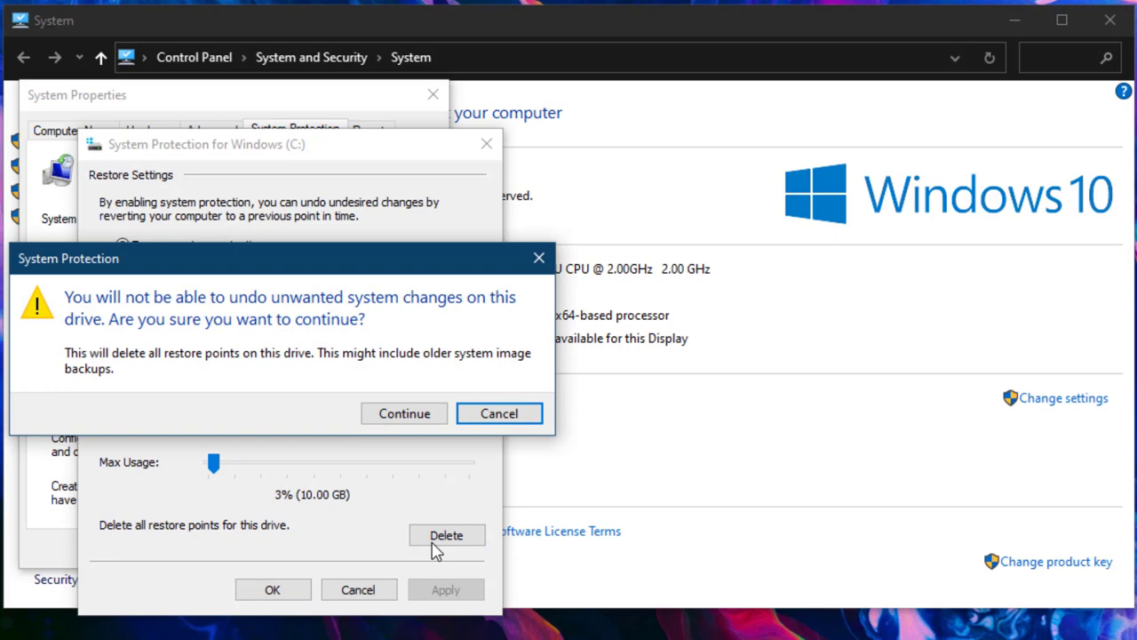
{"action": "left_click", "coordinate": [410, 422]}
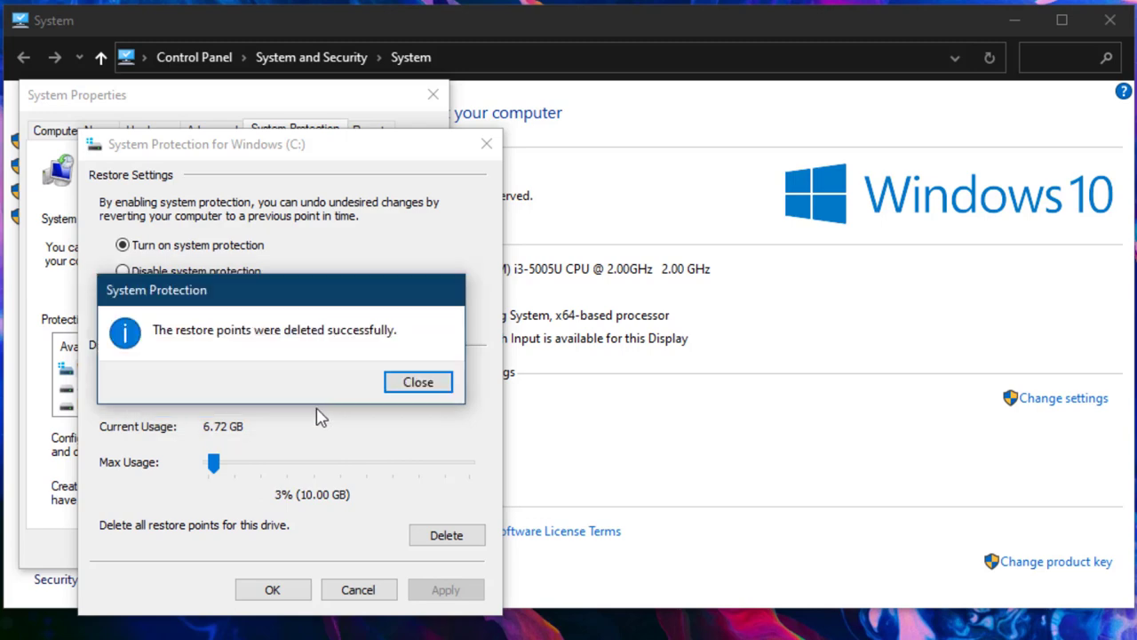
{"action": "left_click", "coordinate": [418, 382]}
{"action": "left_click", "coordinate": [272, 589]}
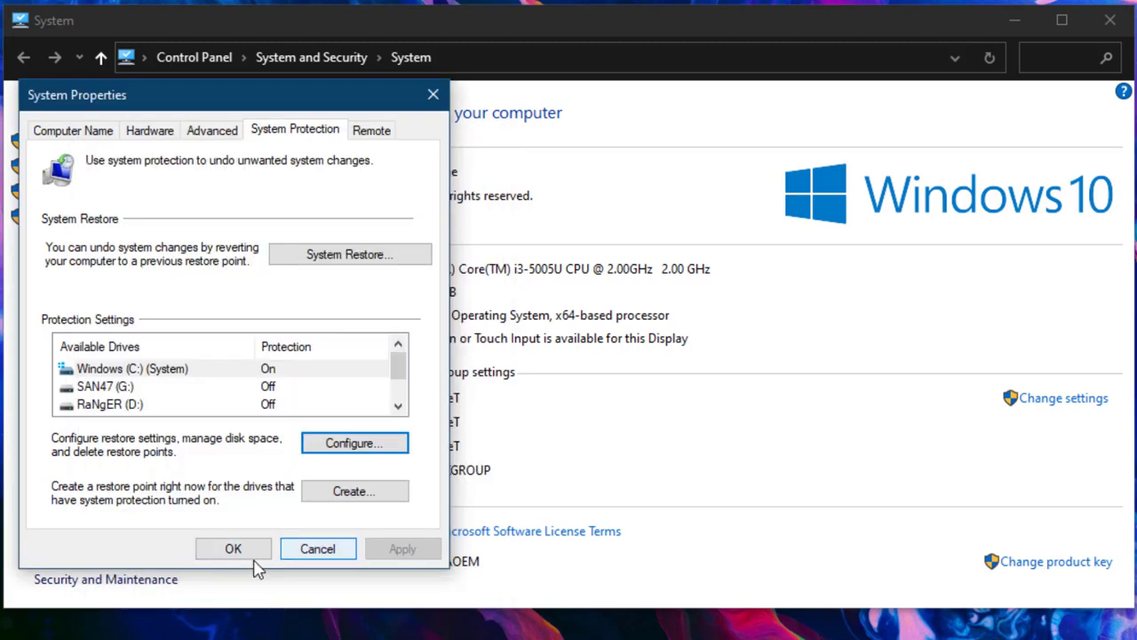
{"action": "left_click", "coordinate": [230, 549]}
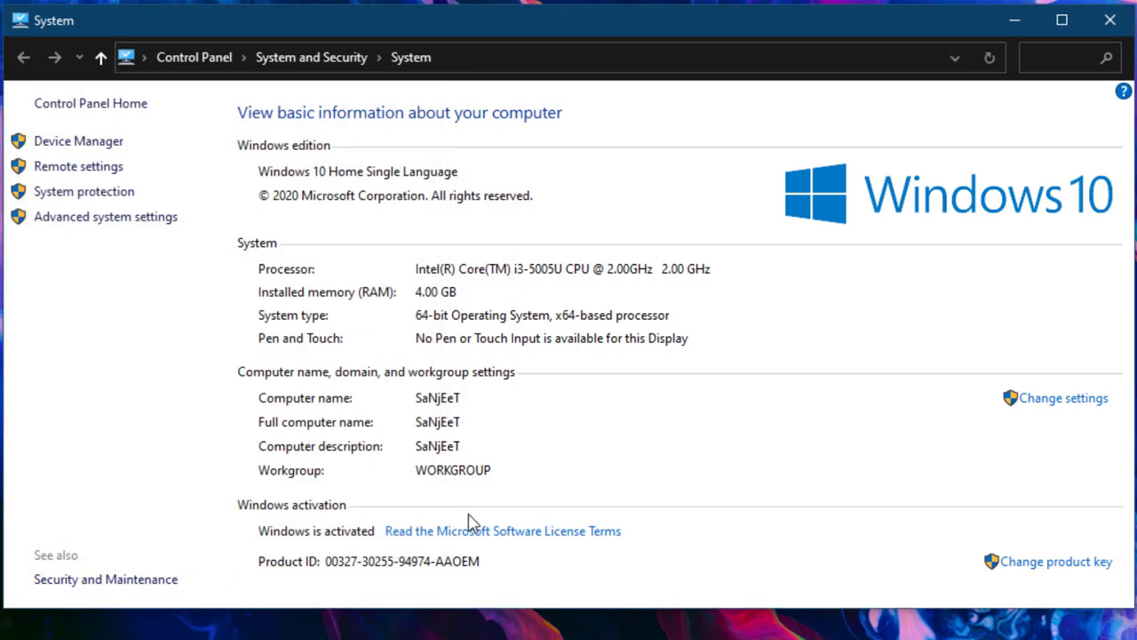
{"action": "left_click", "coordinate": [1109, 20]}
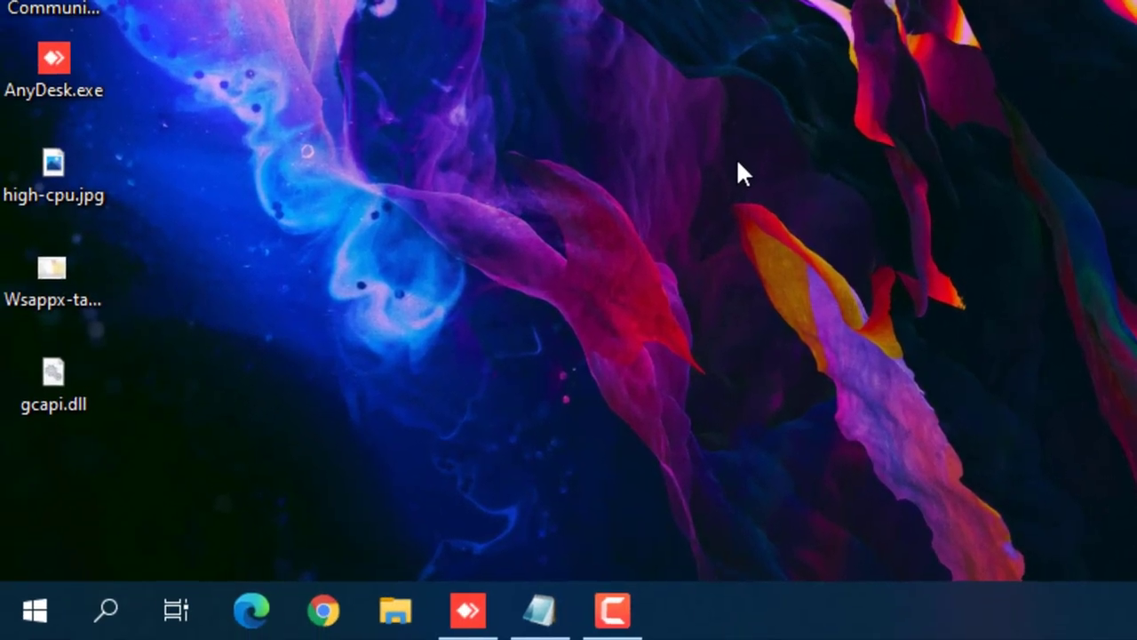
Delete the contents of C:\Windows\Temp, skipping the in-use file
{"action": "key", "text": "super+r"}
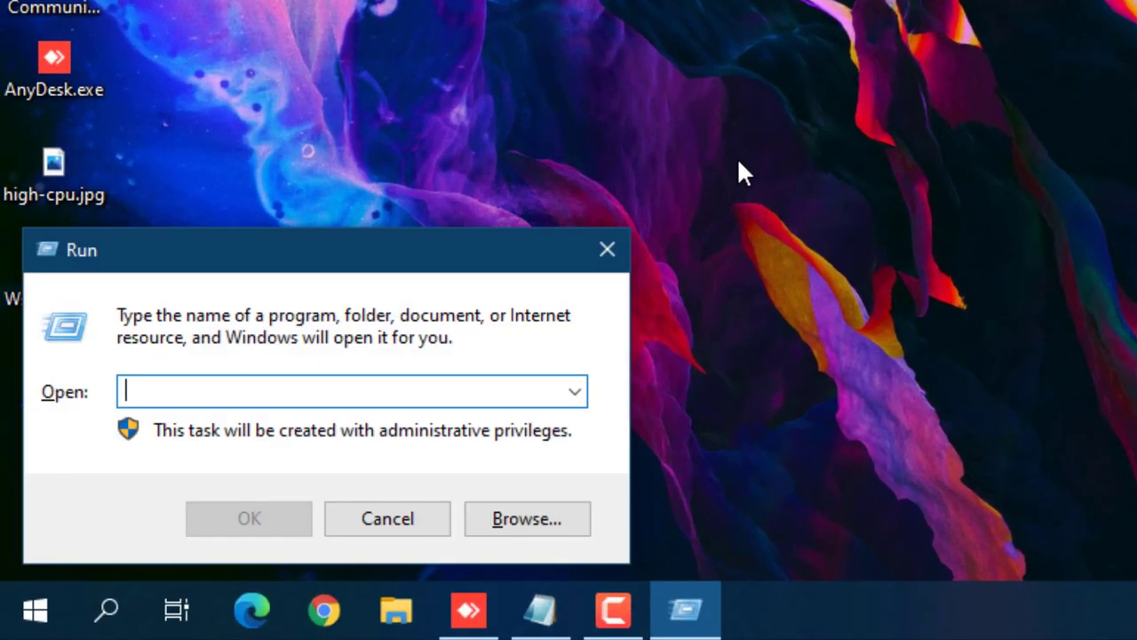
{"action": "type", "text": "temp"}
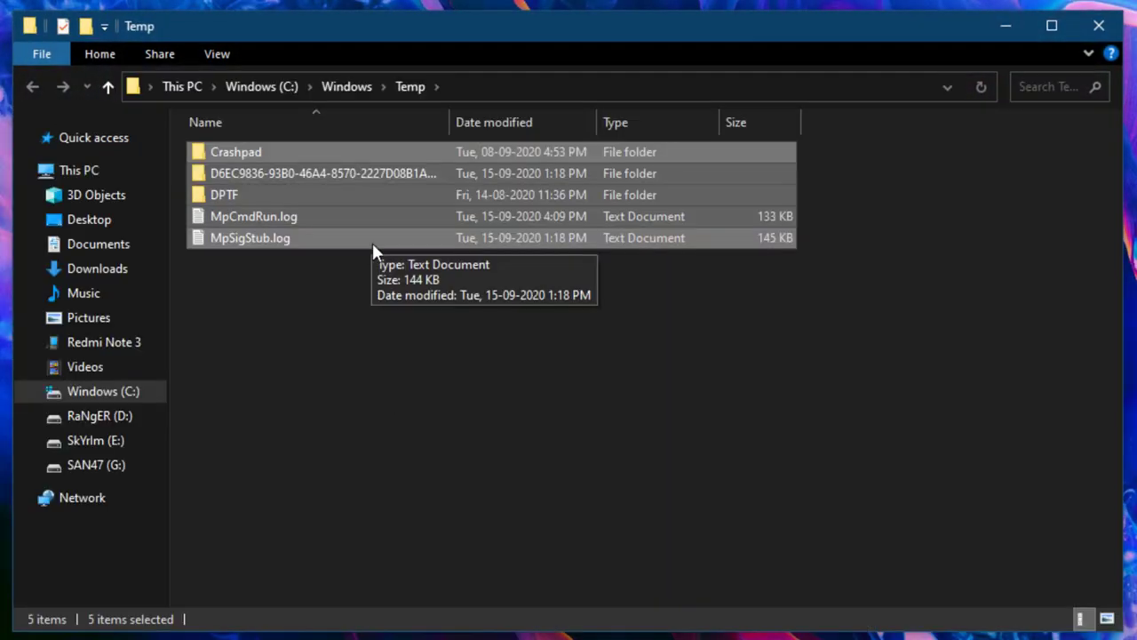
{"action": "right_click", "coordinate": [372, 244]}
{"action": "left_click", "coordinate": [444, 548]}
{"action": "left_click", "coordinate": [625, 285]}
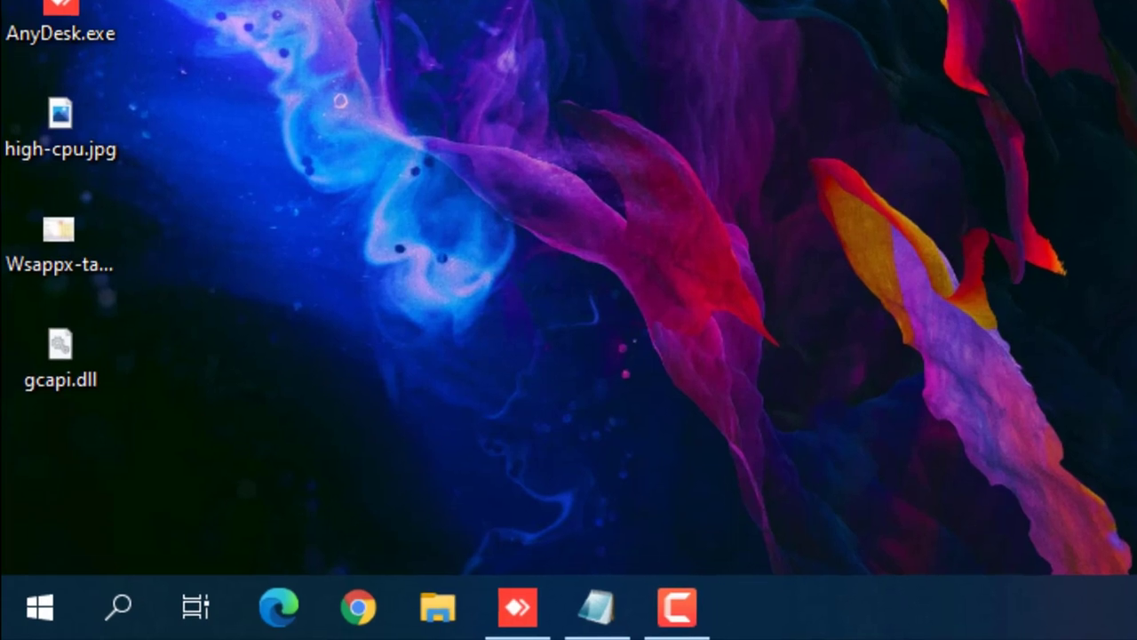
{"action": "key", "text": "super+r"}
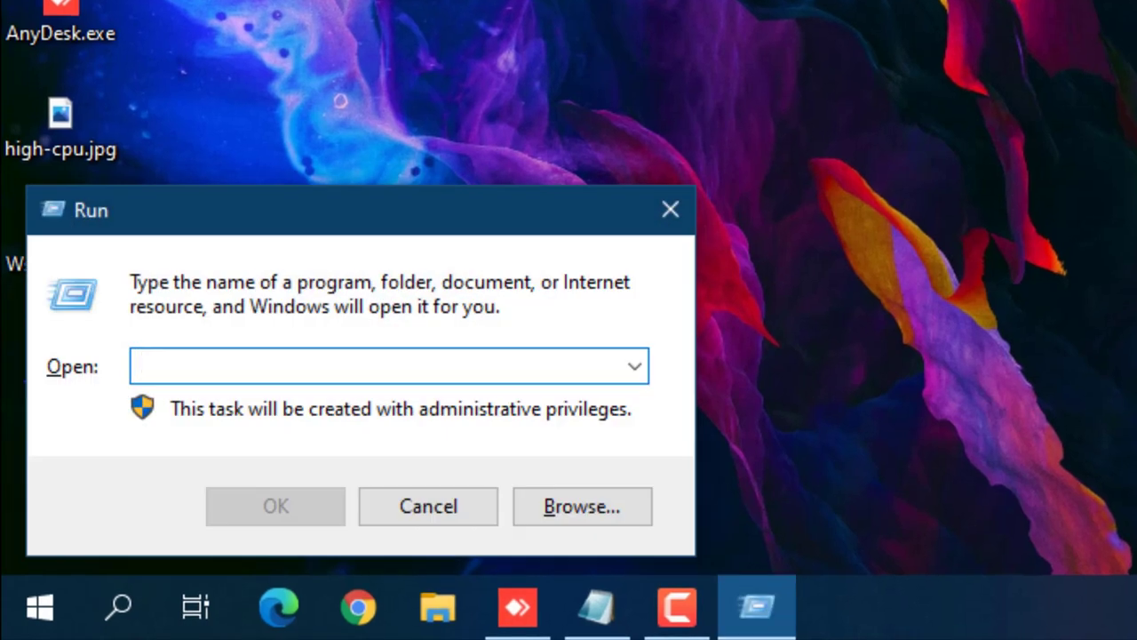
Open %temp% and delete all its files, leaving CamRec0, then close the window
{"action": "type", "text": "%temp"}
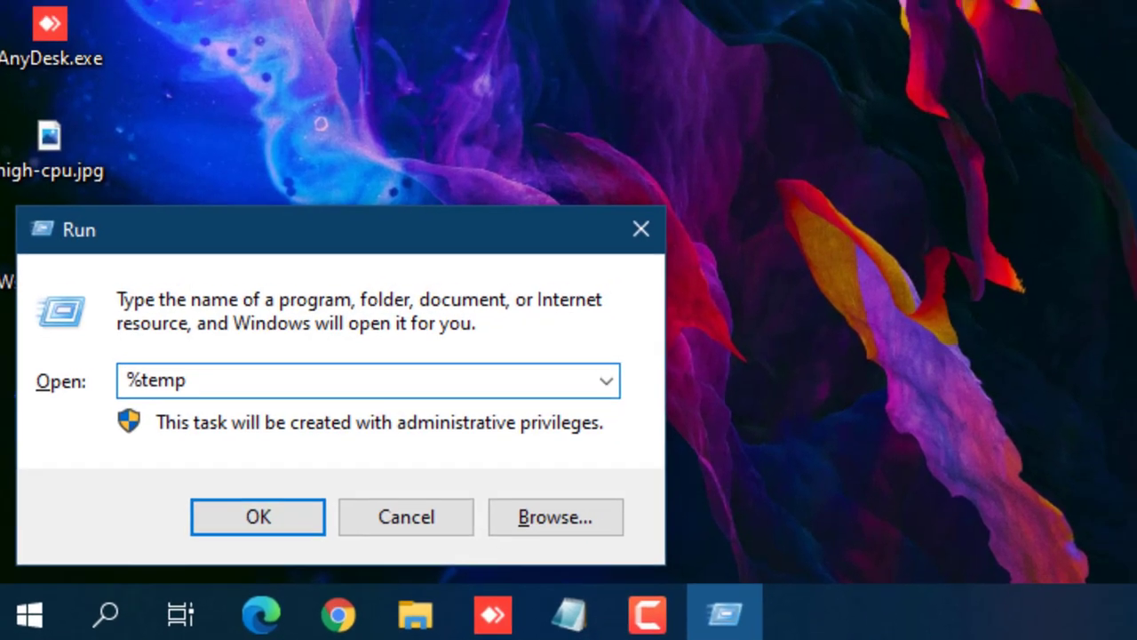
{"action": "type", "text": "%"}
{"action": "key", "text": "Return"}
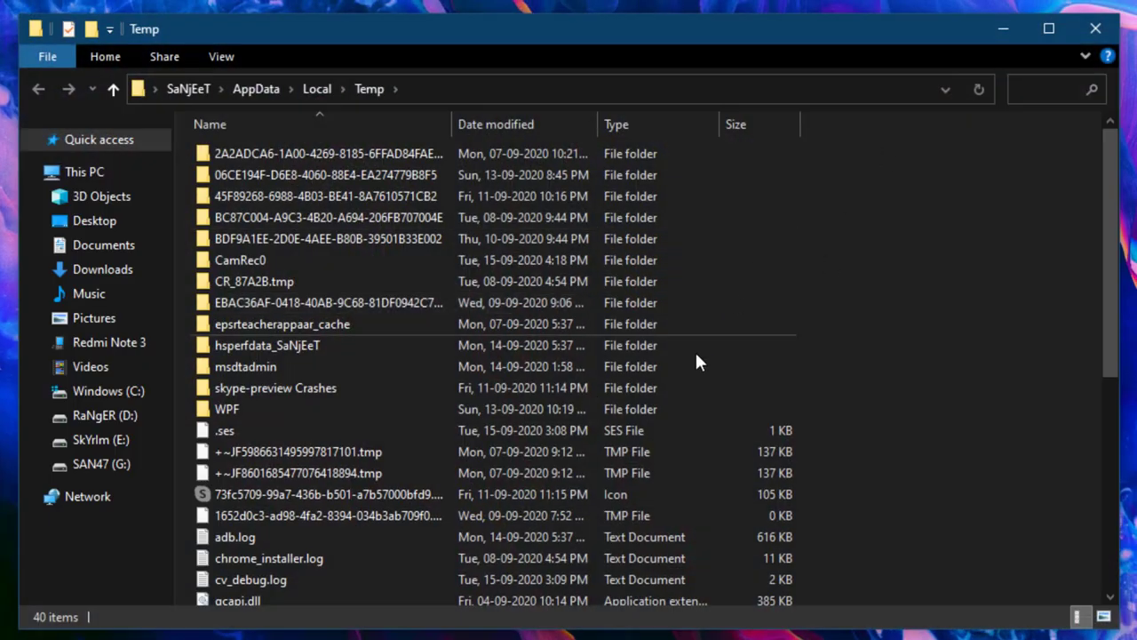
{"action": "key", "text": "ctrl+a"}
{"action": "right_click", "coordinate": [545, 283]}
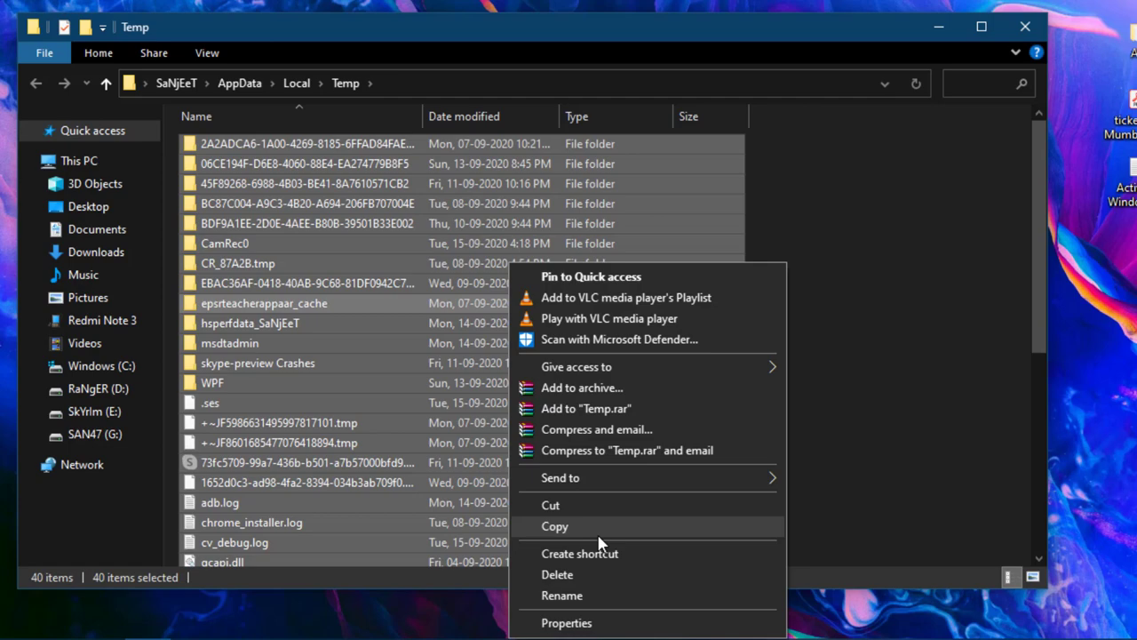
{"action": "left_click", "coordinate": [577, 578]}
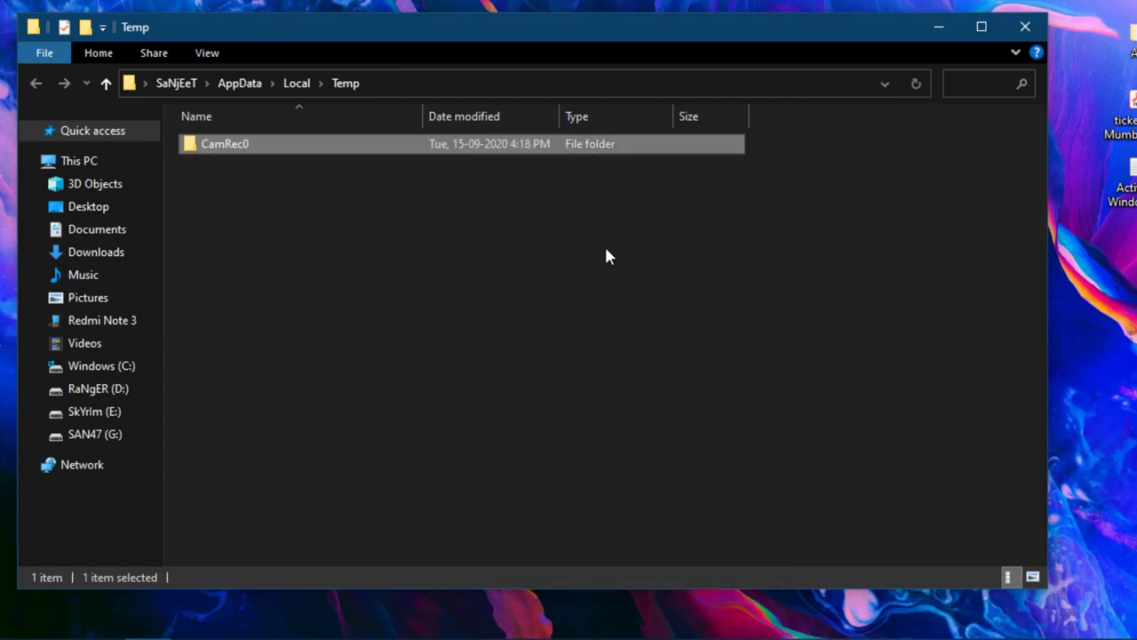
{"action": "left_click", "coordinate": [1023, 27]}
{"action": "key", "text": "super+r"}
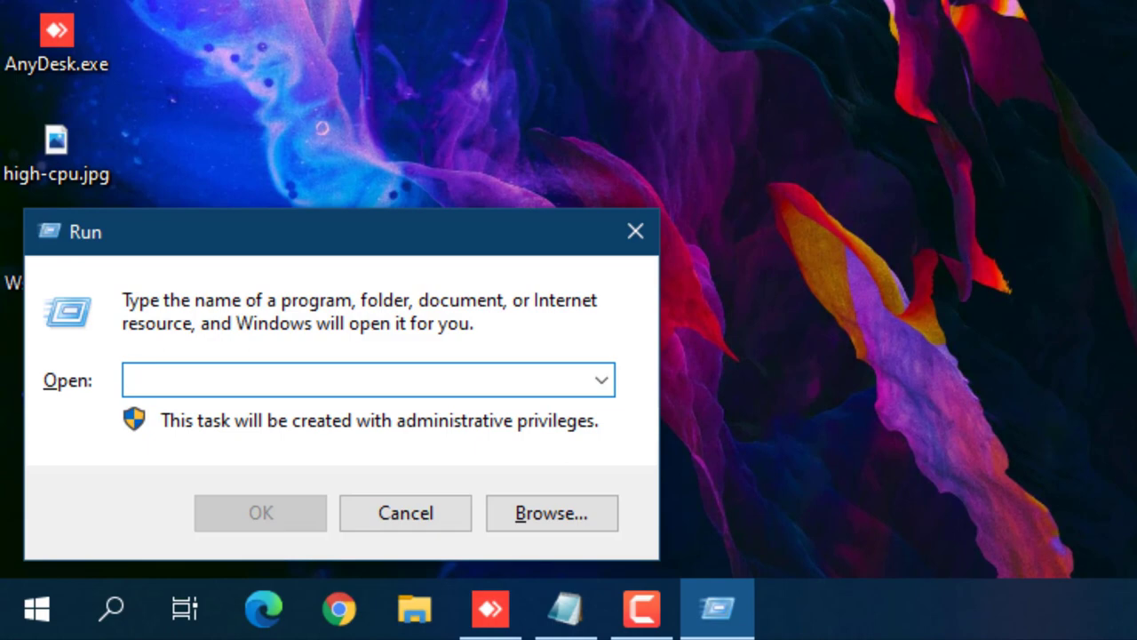
Delete the Prefetch folder's contents, skipping the protected ReadyBoot folder, then close it
{"action": "type", "text": "prefetch"}
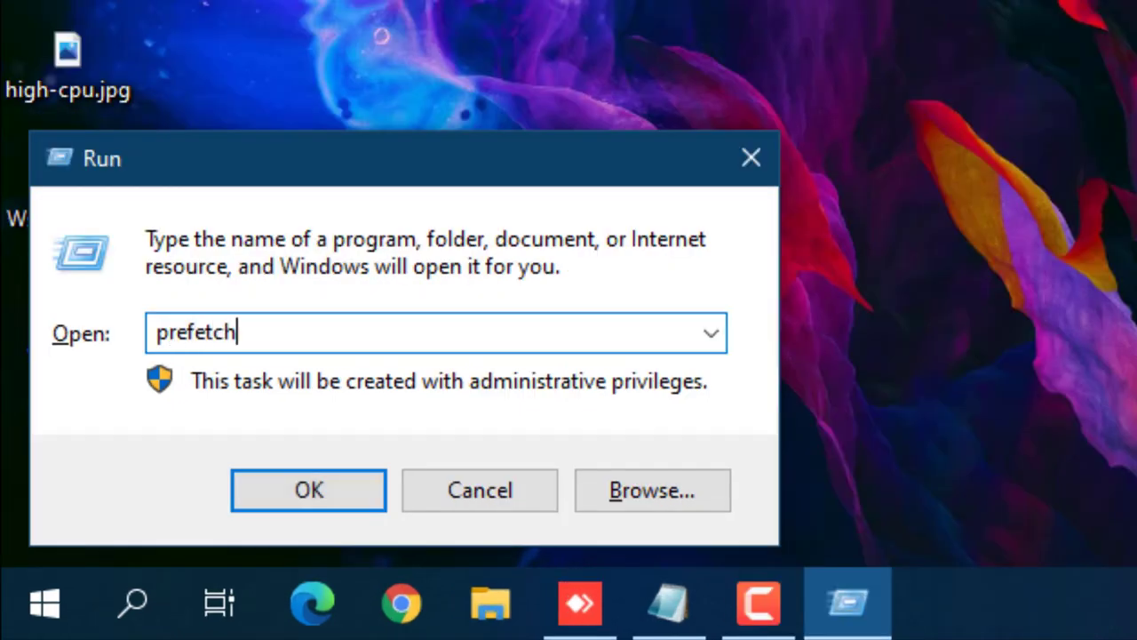
{"action": "key", "text": "Return"}
{"action": "key", "text": "ctrl+a"}
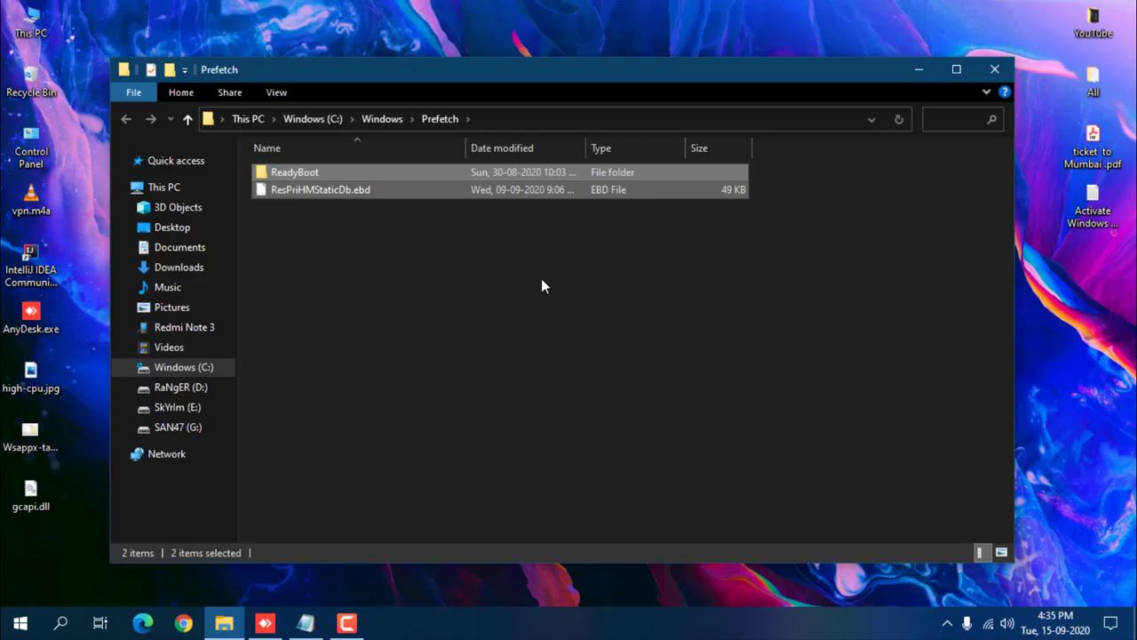
{"action": "right_click", "coordinate": [442, 194]}
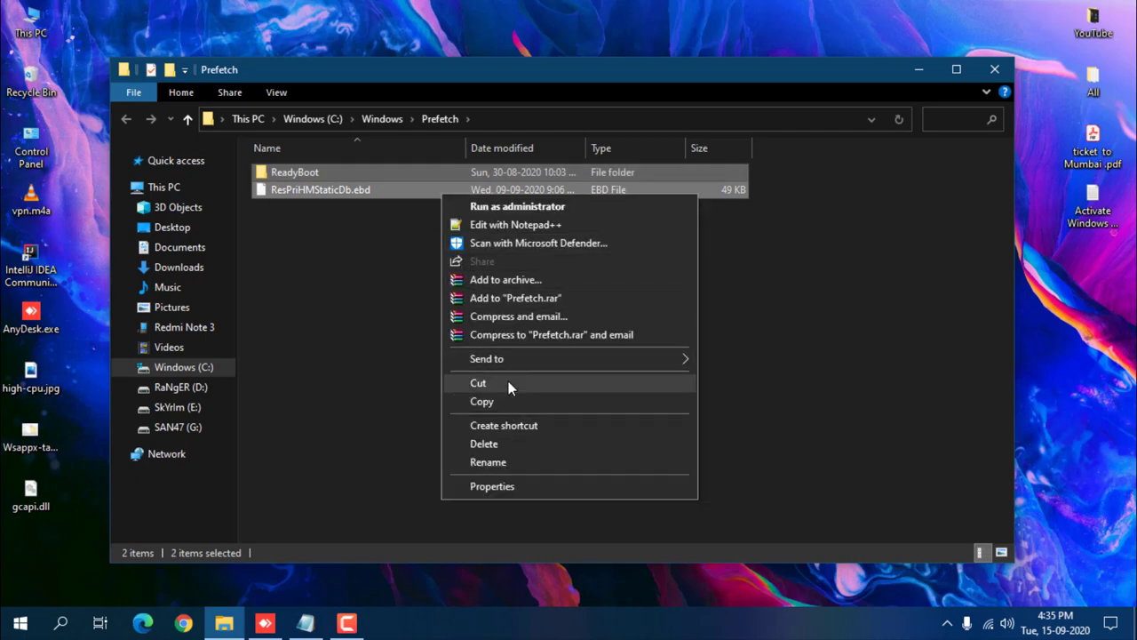
{"action": "left_click", "coordinate": [518, 444]}
{"action": "left_click", "coordinate": [508, 230]}
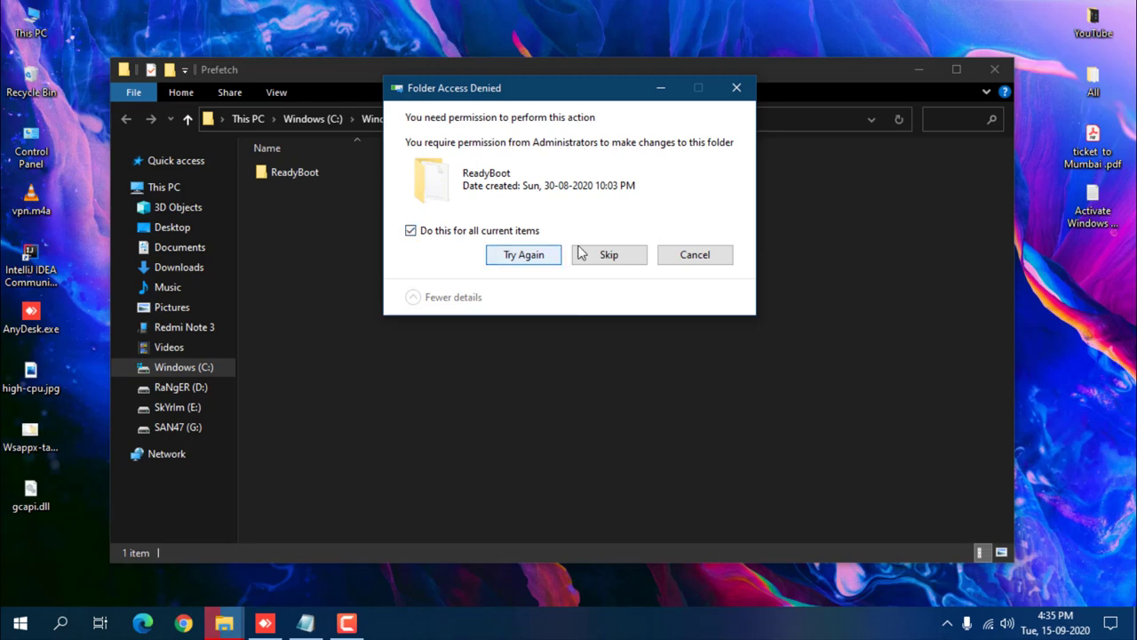
{"action": "left_click", "coordinate": [609, 260]}
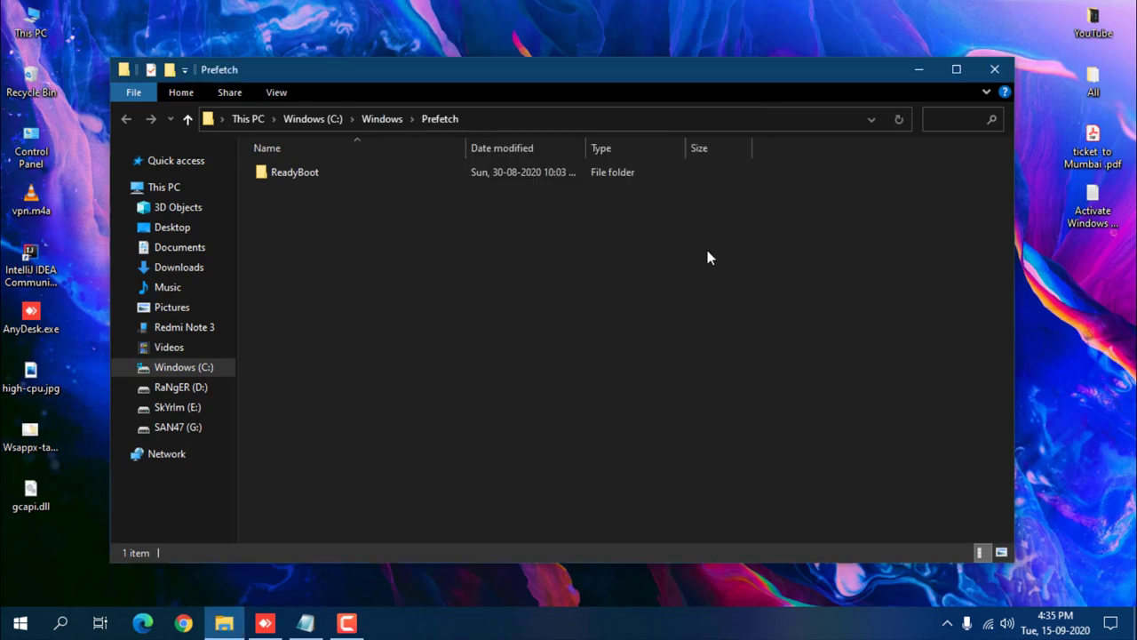
{"action": "left_click", "coordinate": [992, 78]}
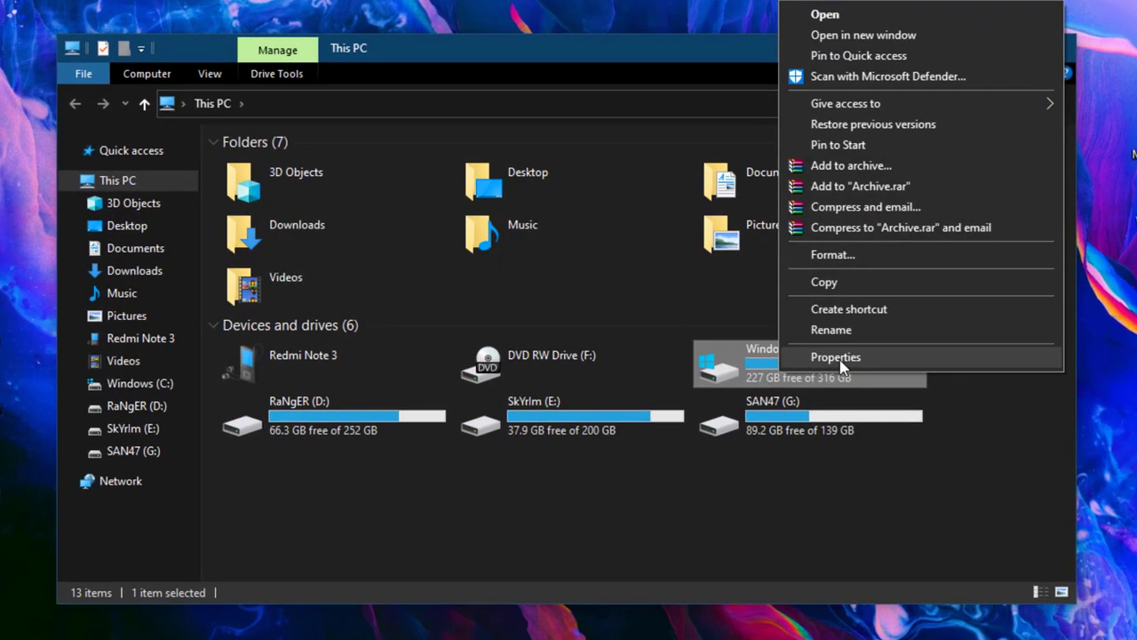
Start Disk Cleanup from the Windows (C:) drive properties and review the file list
{"action": "left_click", "coordinate": [839, 357]}
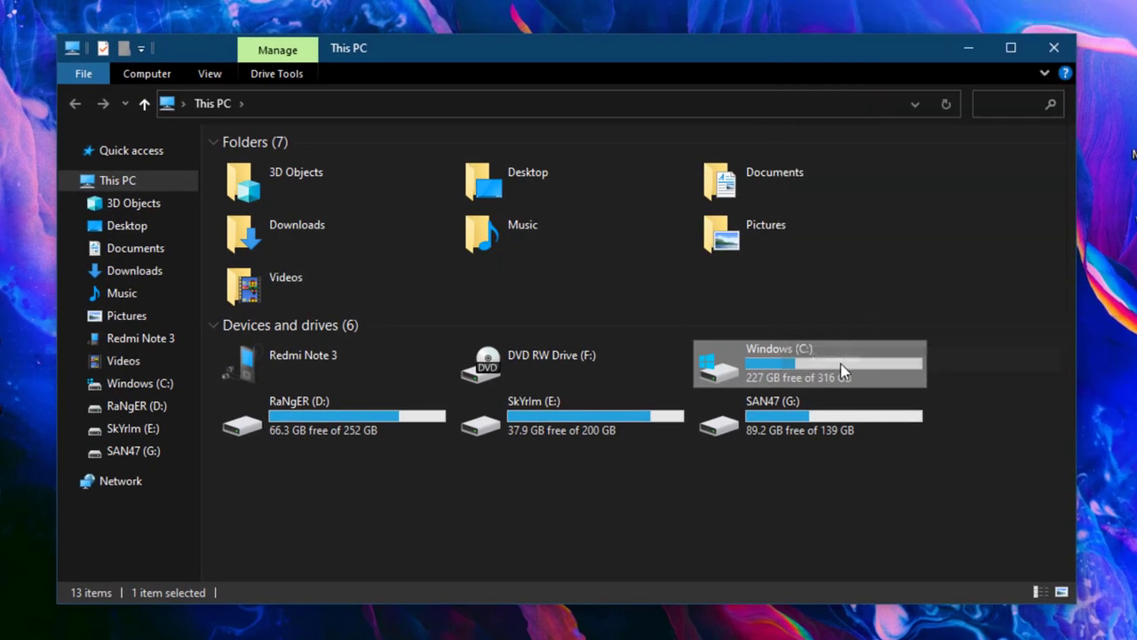
{"action": "left_click_drag", "start_coordinate": [888, 190], "coordinate": [596, 81]}
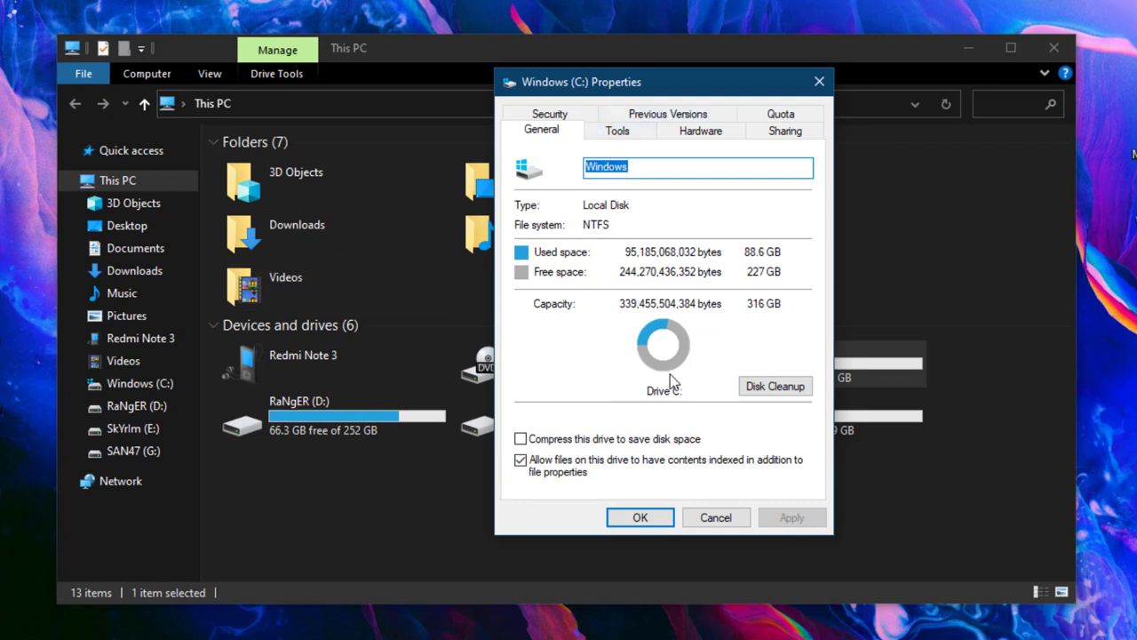
{"action": "left_click", "coordinate": [755, 392]}
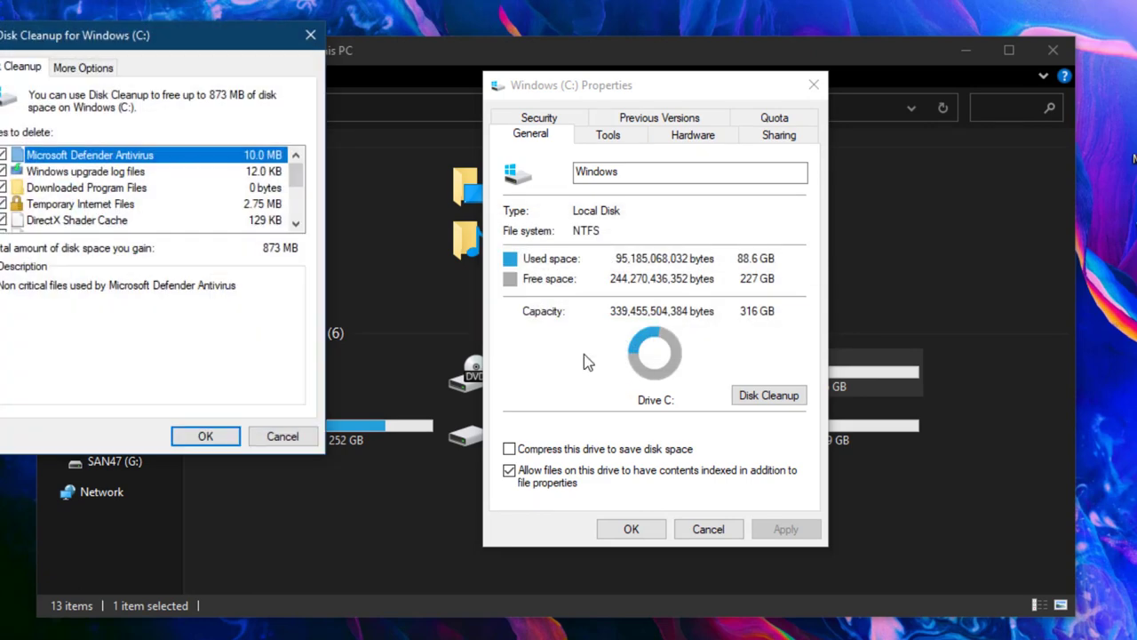
{"action": "scroll", "coordinate": [469, 278], "scroll_direction": "down", "scroll_amount": 2}
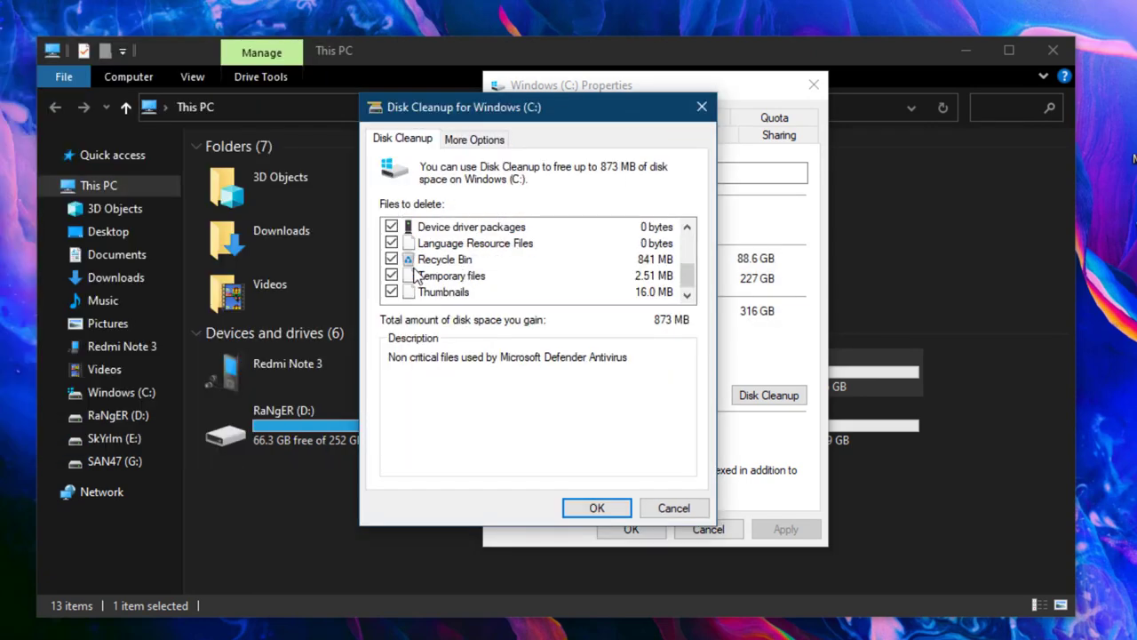
{"action": "scroll", "coordinate": [448, 277], "scroll_direction": "up", "scroll_amount": 1}
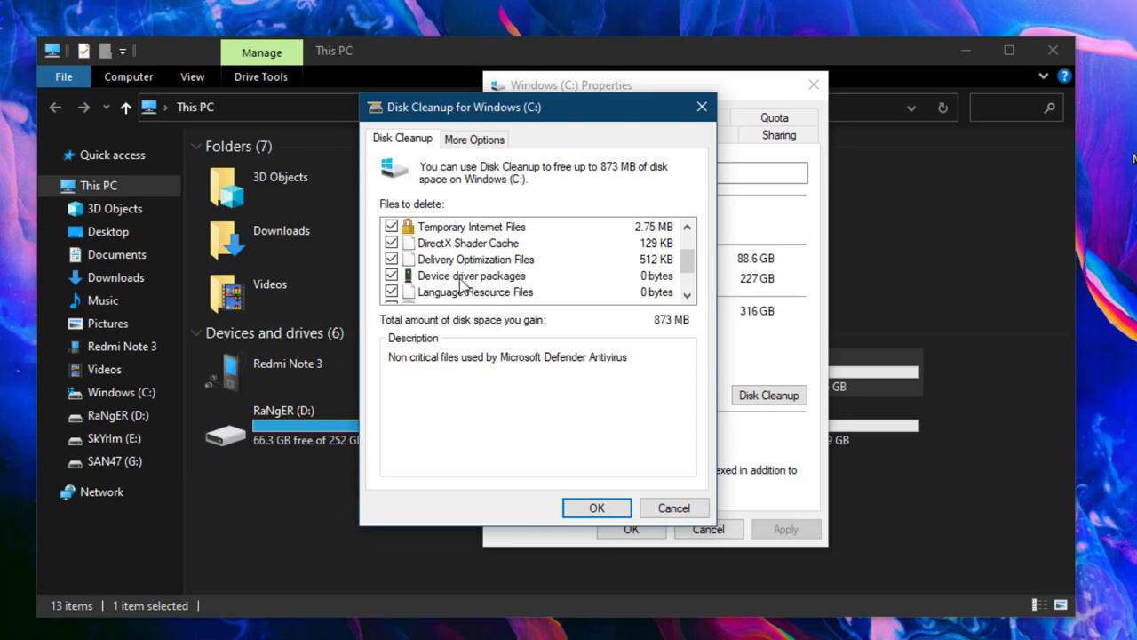
{"action": "scroll", "coordinate": [471, 263], "scroll_direction": "down", "scroll_amount": 1}
{"action": "scroll", "coordinate": [473, 263], "scroll_direction": "up", "scroll_amount": 2}
{"action": "scroll", "coordinate": [473, 264], "scroll_direction": "down", "scroll_amount": 2}
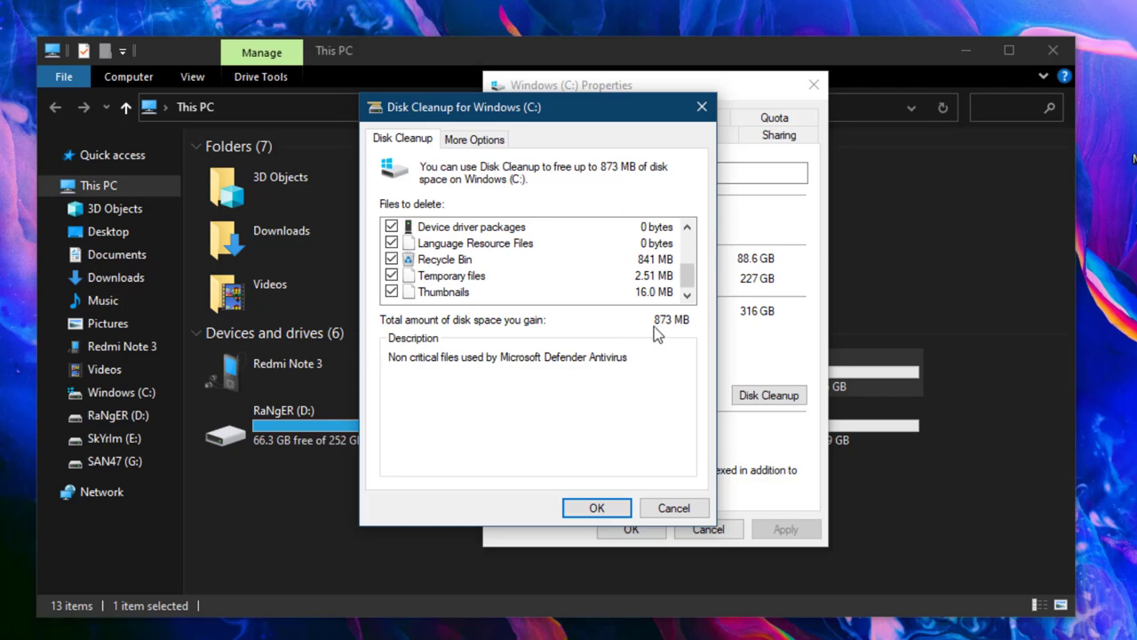
Permanently delete the checked files, about 873 MB, and close This PC
{"action": "left_click", "coordinate": [597, 508]}
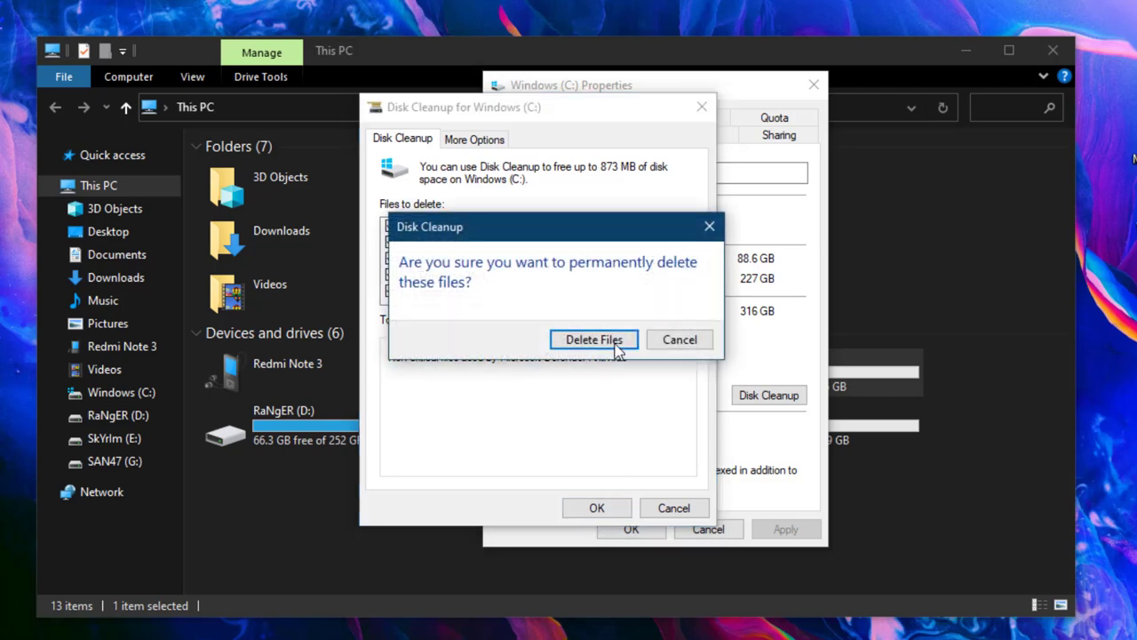
{"action": "left_click", "coordinate": [618, 344]}
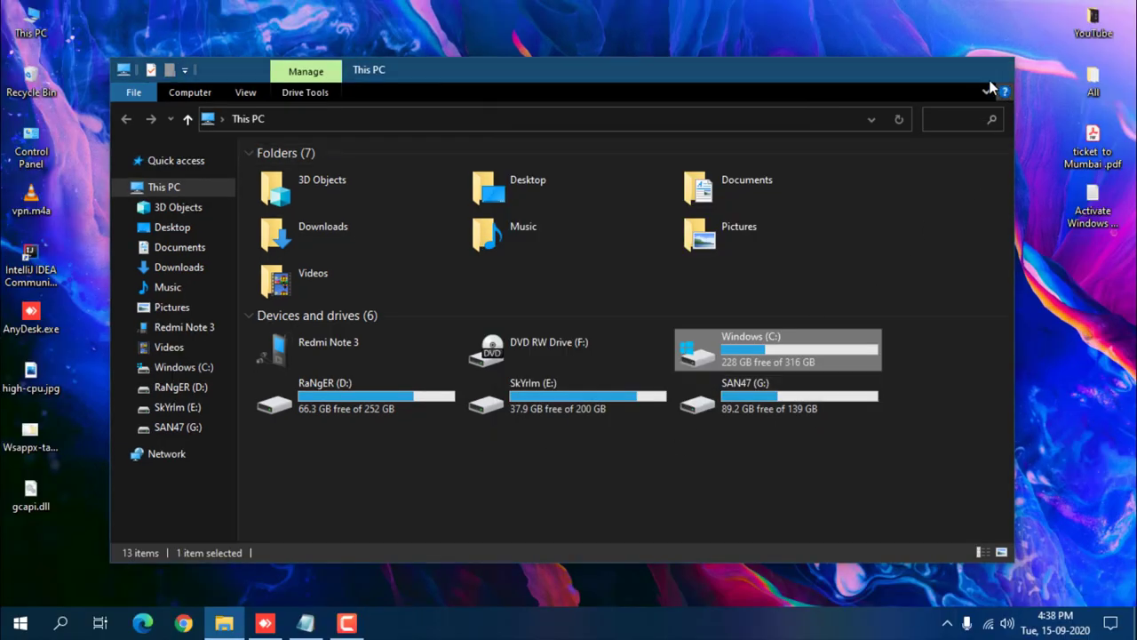
{"action": "left_click", "coordinate": [994, 71]}
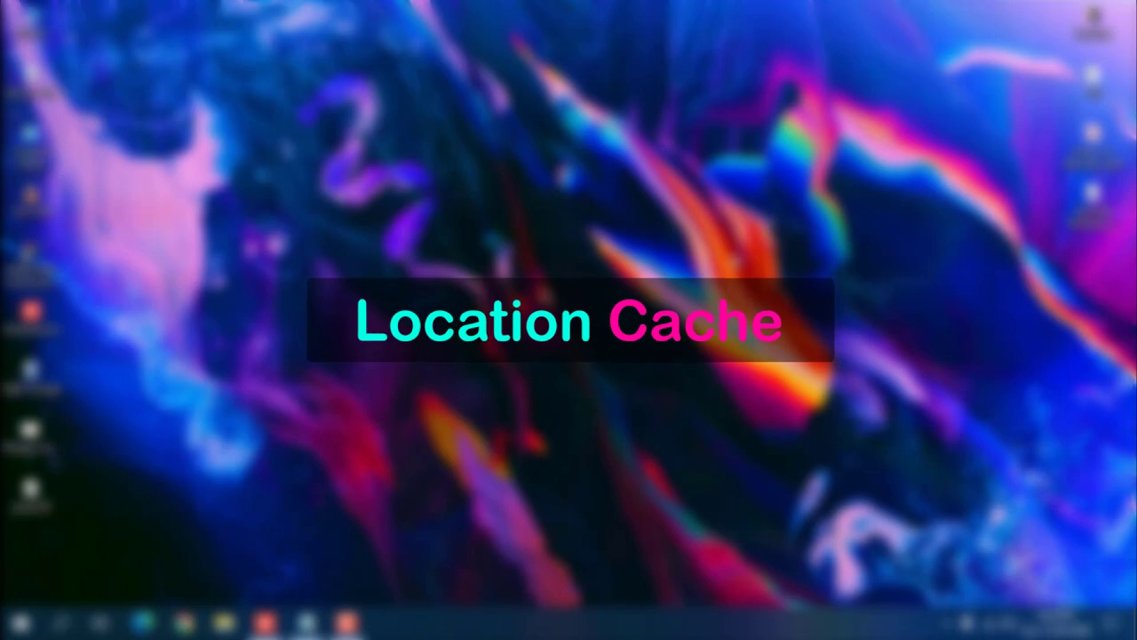
Clear the device's location history under Settings > Privacy > Location, then close Settings
{"action": "key", "text": "super+i"}
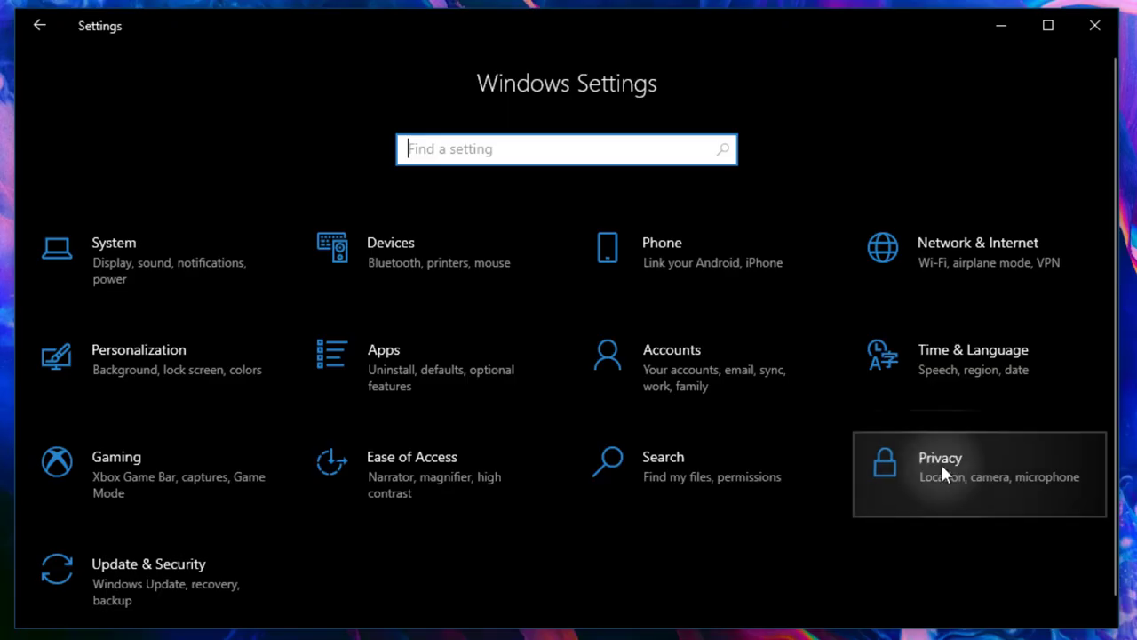
{"action": "left_click", "coordinate": [943, 466]}
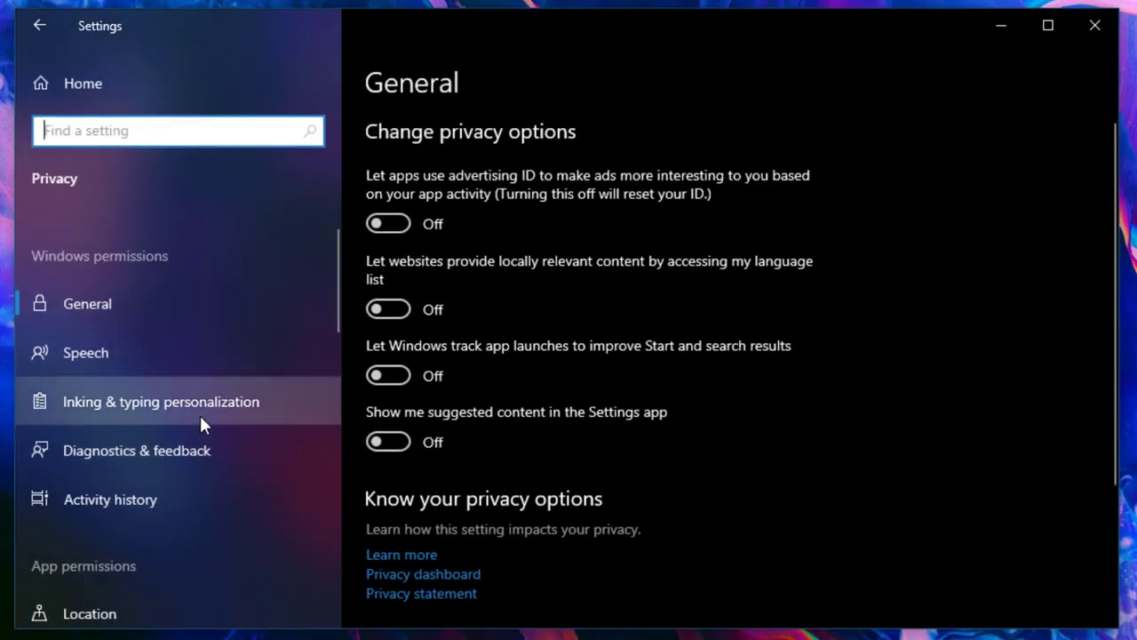
{"action": "scroll", "coordinate": [200, 417], "scroll_direction": "down", "scroll_amount": 2}
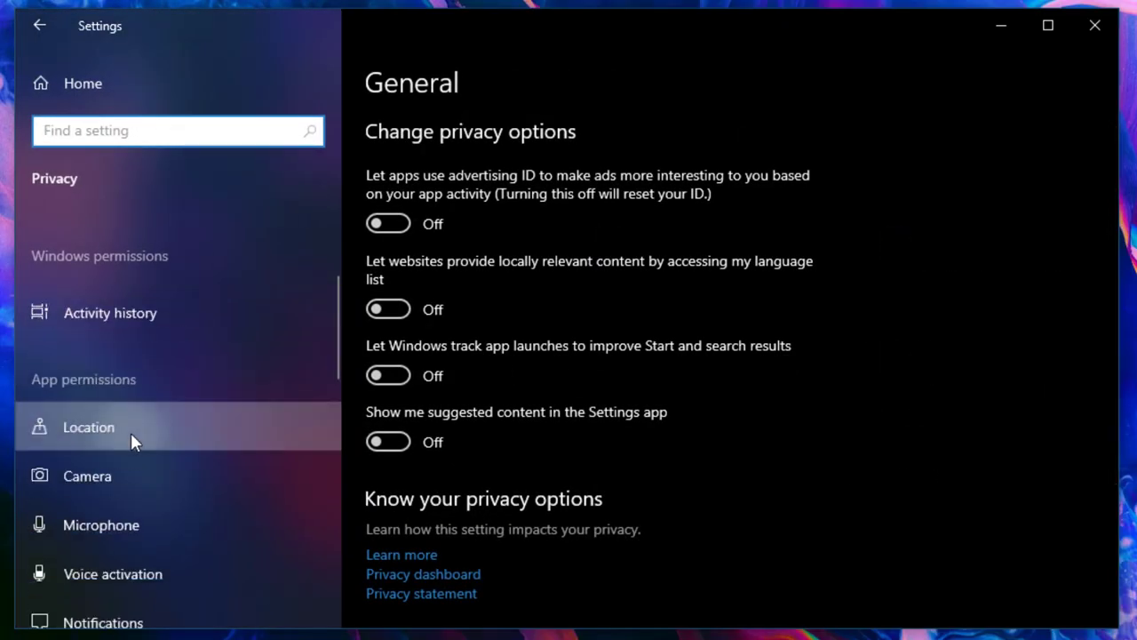
{"action": "left_click", "coordinate": [131, 433]}
{"action": "scroll", "coordinate": [498, 405], "scroll_direction": "down", "scroll_amount": 5}
{"action": "scroll", "coordinate": [488, 426], "scroll_direction": "down", "scroll_amount": 3}
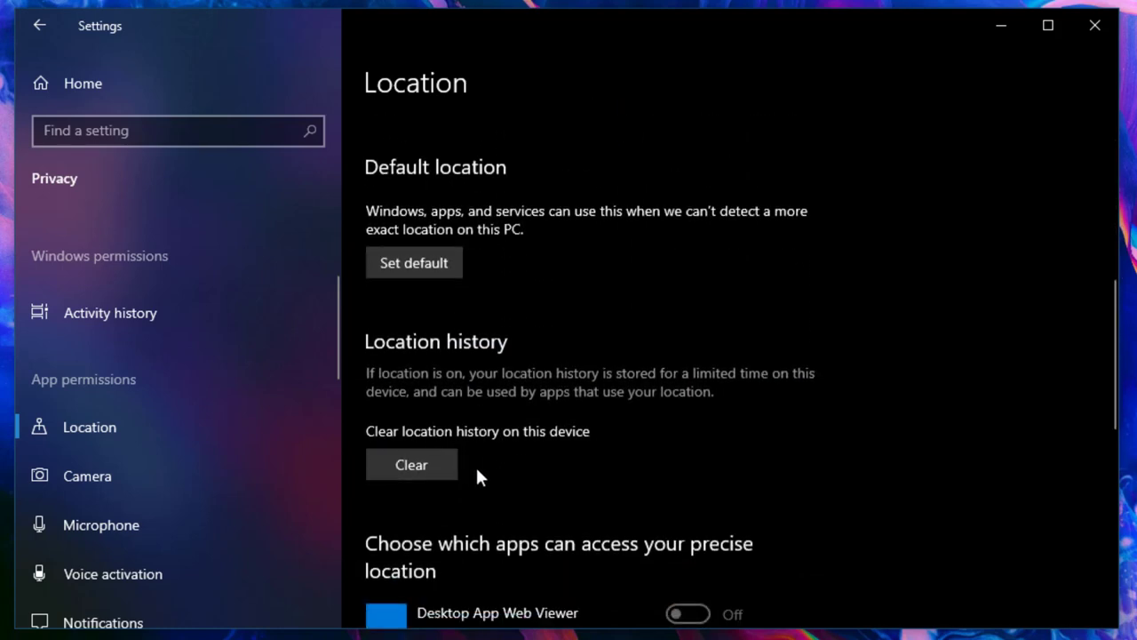
{"action": "left_click", "coordinate": [422, 473]}
{"action": "scroll", "coordinate": [568, 473], "scroll_direction": "up", "scroll_amount": 3}
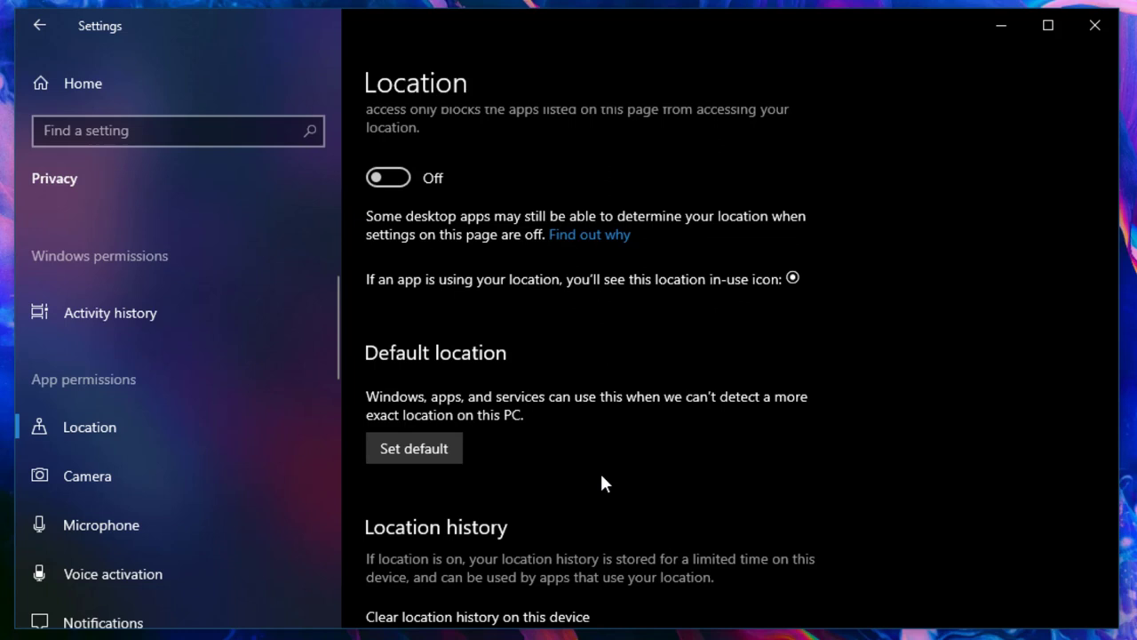
{"action": "left_click", "coordinate": [1106, 32]}
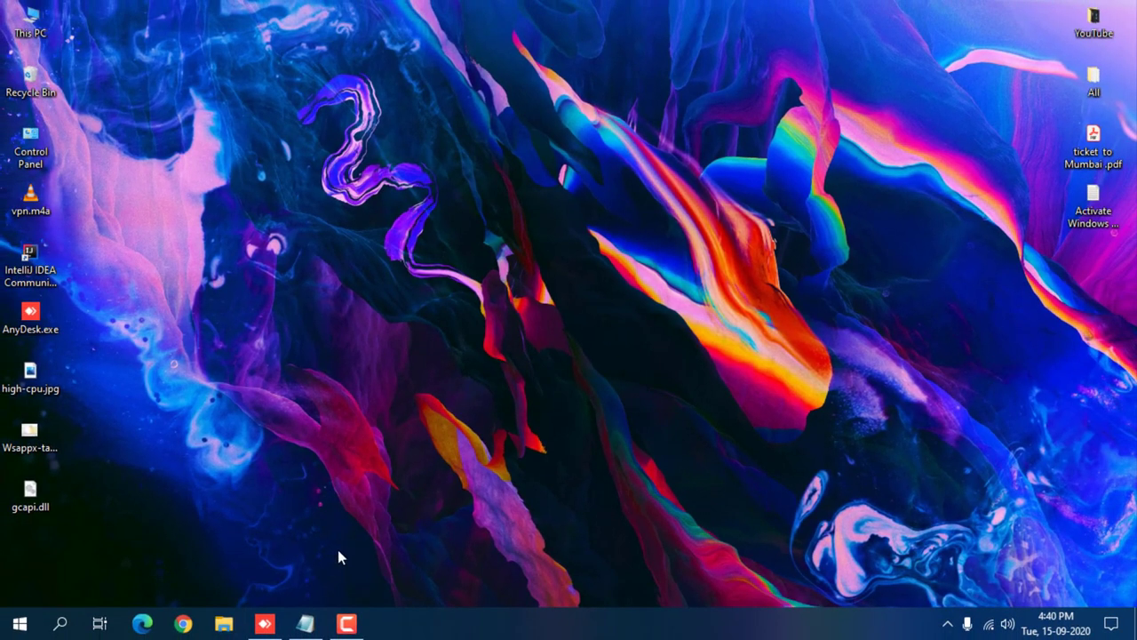
Launch Google Chrome and bring up Clear browsing data from its Settings page
{"action": "left_click", "coordinate": [183, 623]}
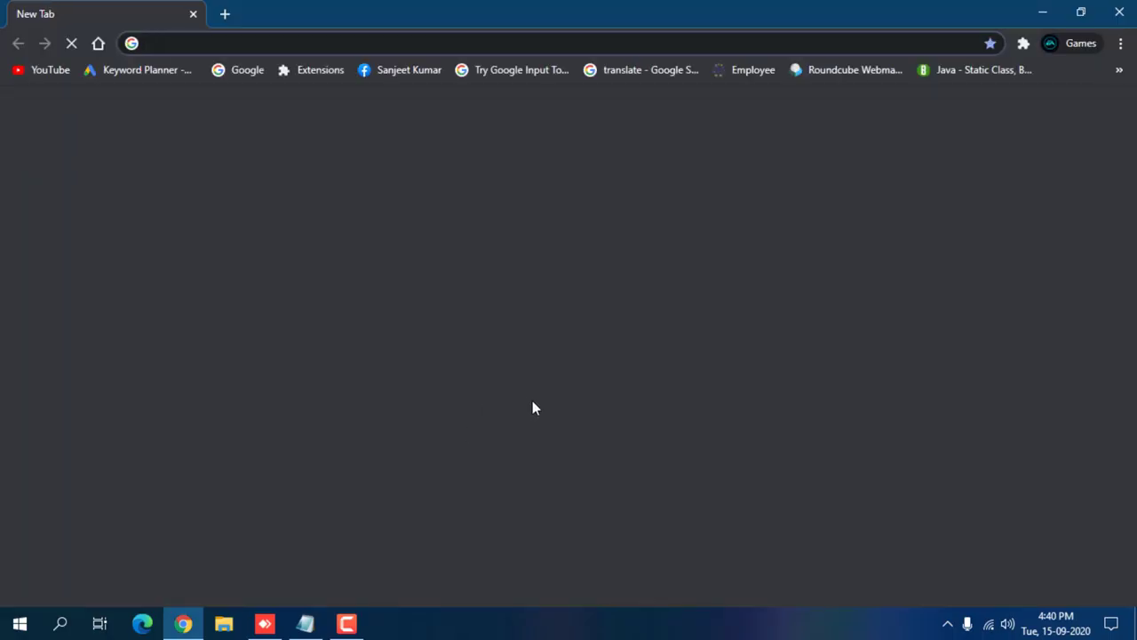
{"action": "left_click", "coordinate": [1119, 45]}
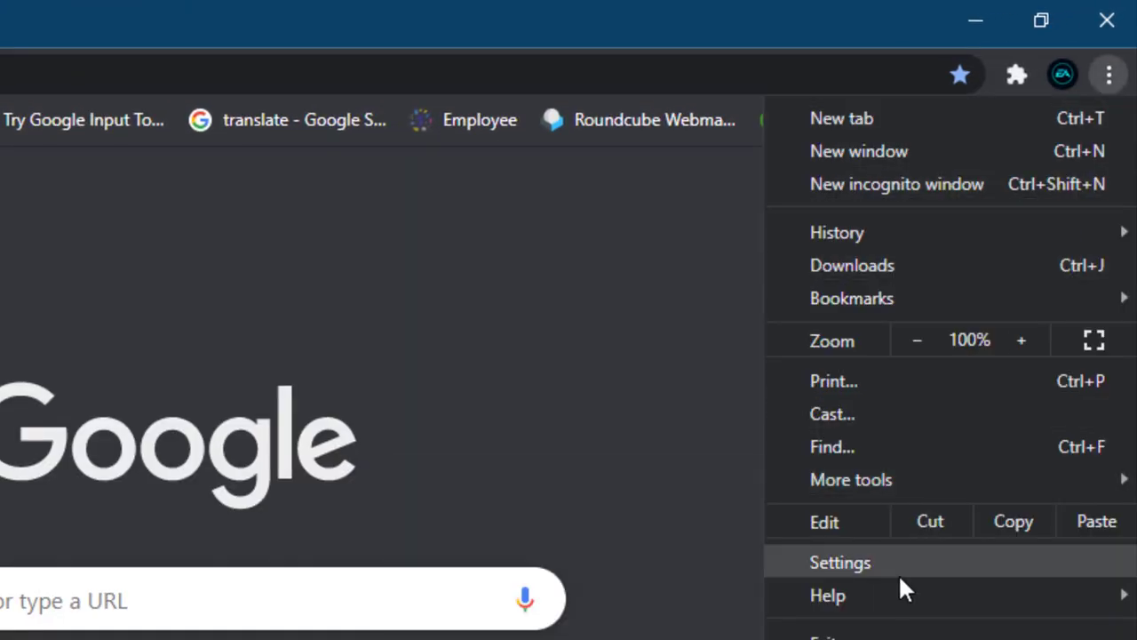
{"action": "left_click", "coordinate": [898, 568]}
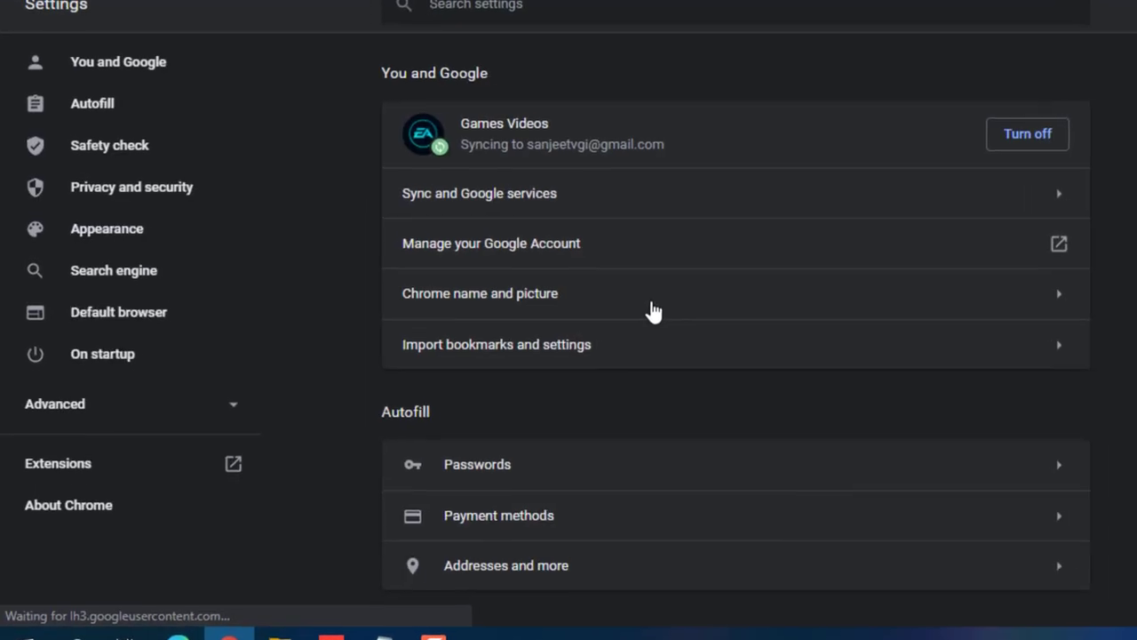
{"action": "scroll", "coordinate": [653, 311], "scroll_direction": "down", "scroll_amount": 2}
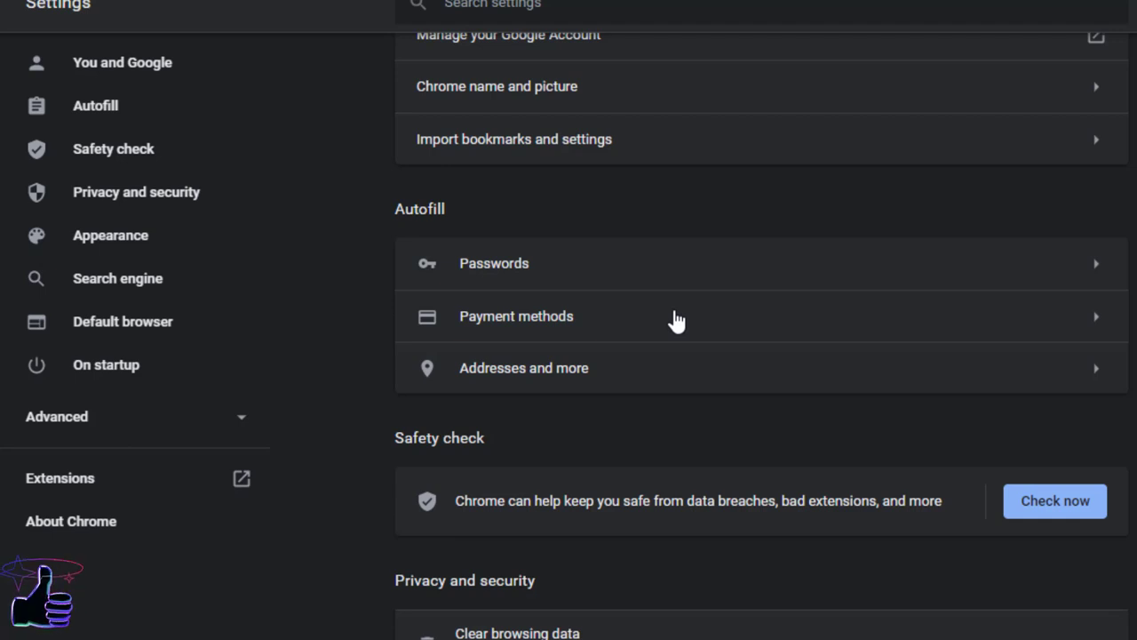
{"action": "scroll", "coordinate": [637, 335], "scroll_direction": "up", "scroll_amount": 1}
{"action": "scroll", "coordinate": [641, 335], "scroll_direction": "down", "scroll_amount": 1}
{"action": "scroll", "coordinate": [640, 327], "scroll_direction": "down", "scroll_amount": 3}
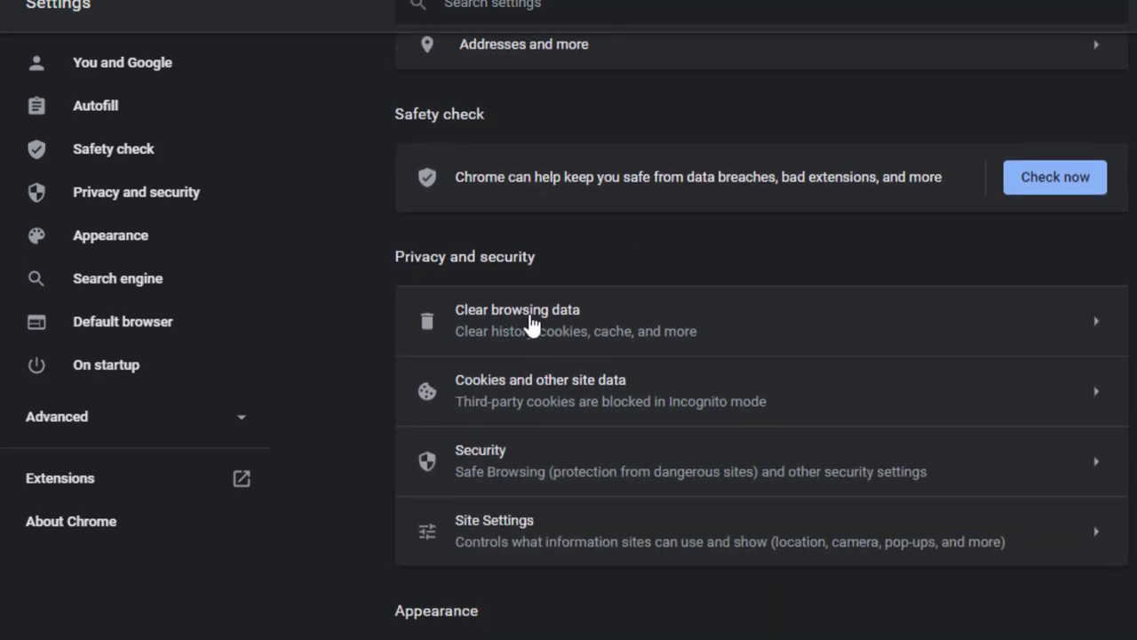
{"action": "left_click", "coordinate": [521, 328]}
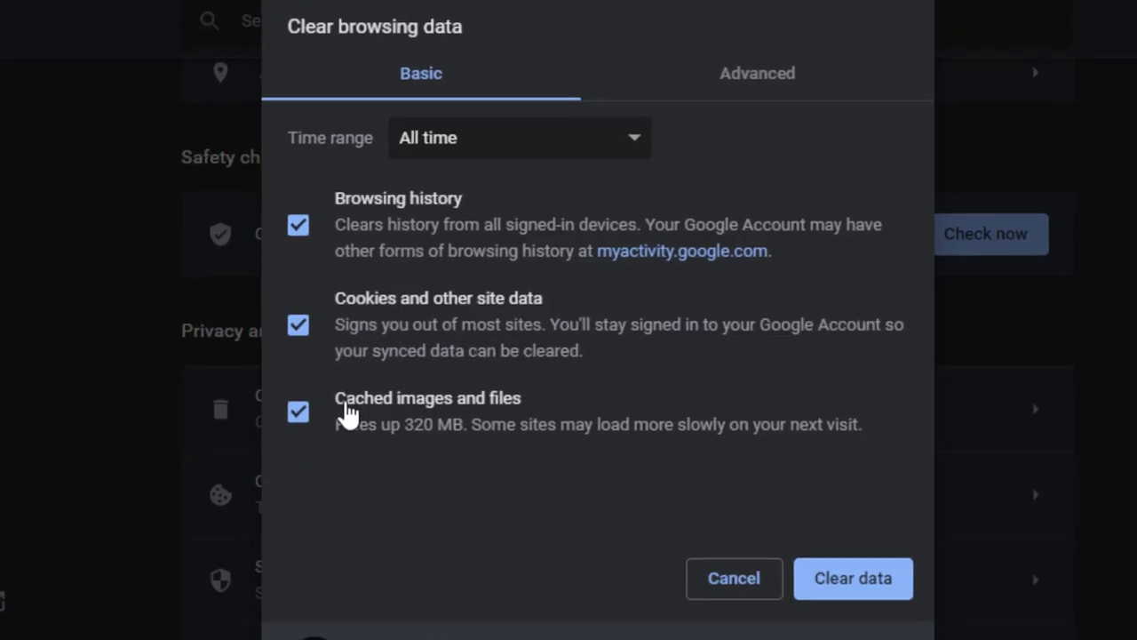
On Advanced, untick browsing history, passwords, autofill and hosted app data, then clear all-time data
{"action": "left_click", "coordinate": [341, 219]}
{"action": "left_click", "coordinate": [347, 223]}
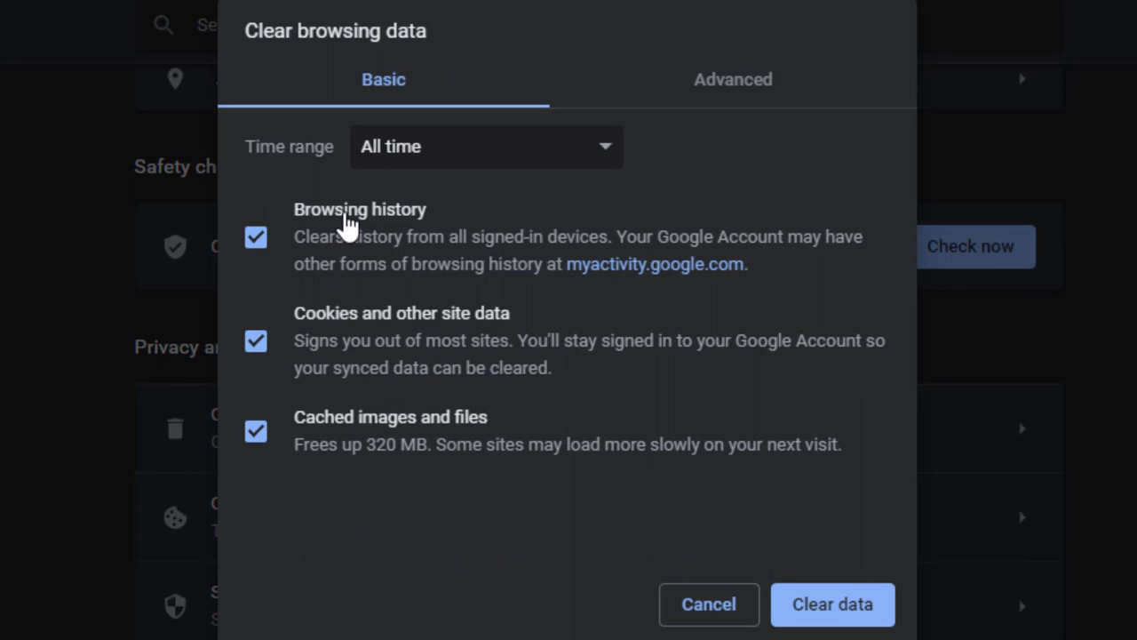
{"action": "left_click", "coordinate": [347, 223]}
{"action": "left_click", "coordinate": [733, 82]}
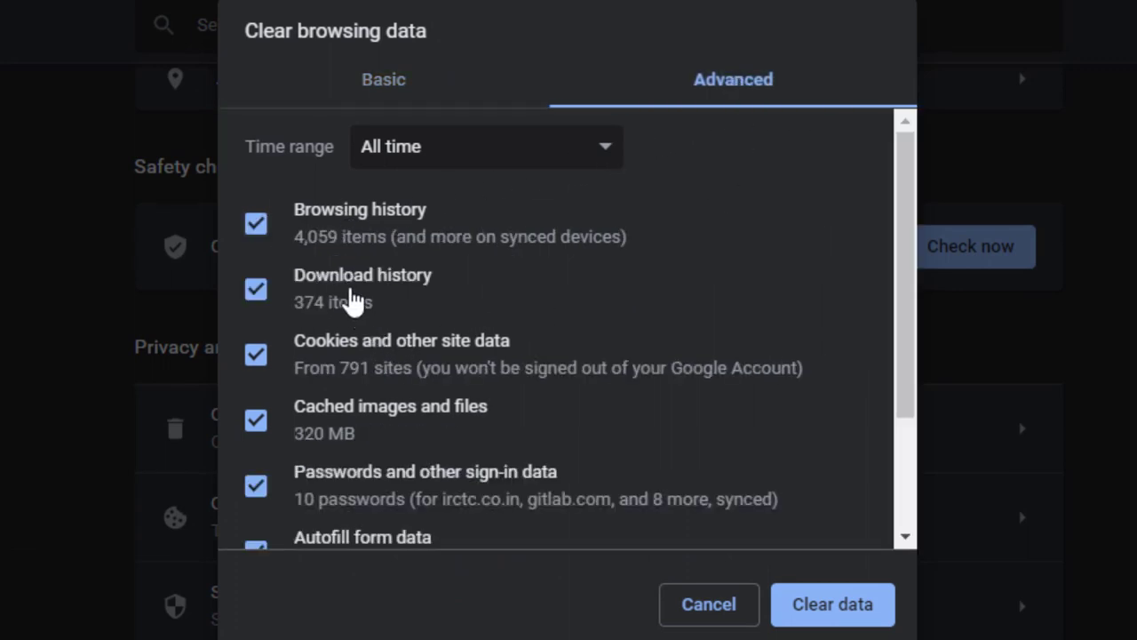
{"action": "left_click", "coordinate": [320, 224]}
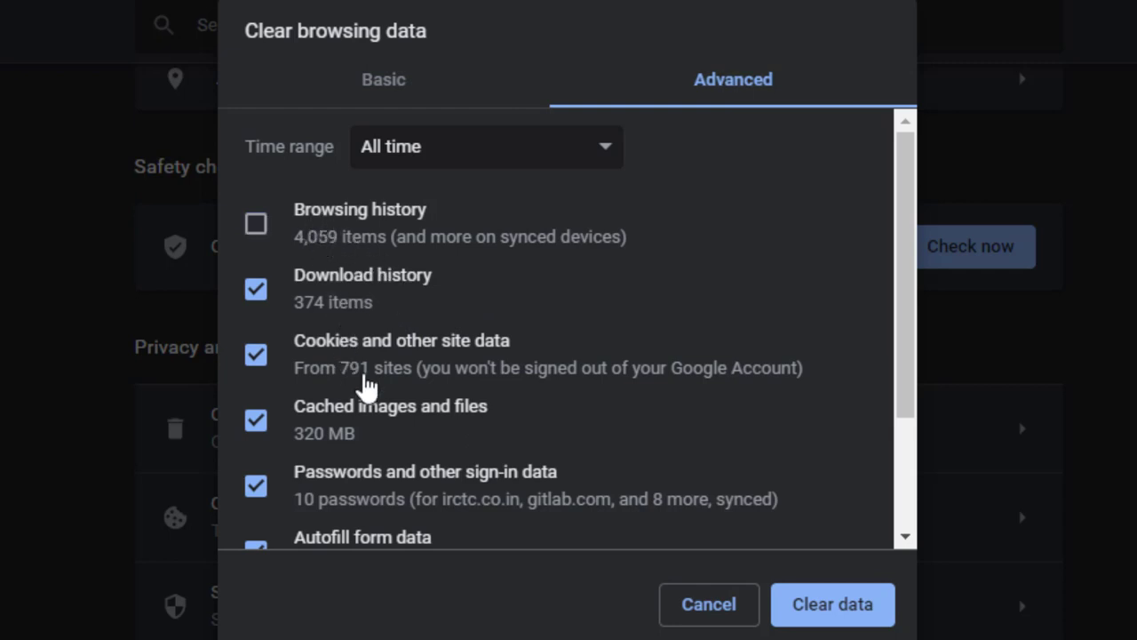
{"action": "scroll", "coordinate": [360, 391], "scroll_direction": "down", "scroll_amount": 2}
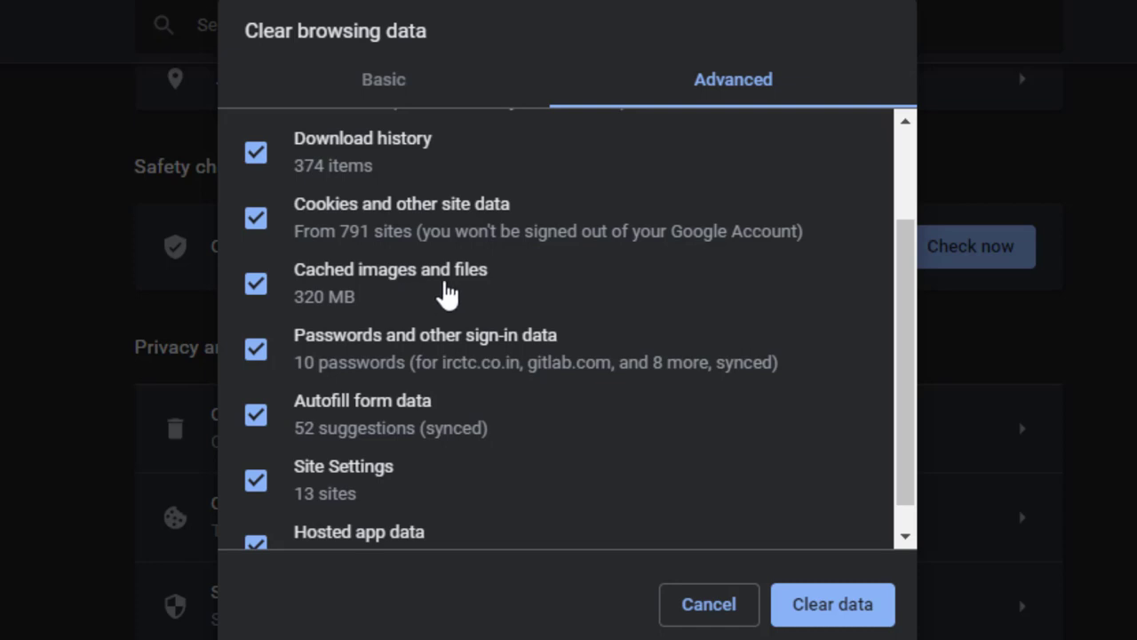
{"action": "scroll", "coordinate": [364, 382], "scroll_direction": "down", "scroll_amount": 1}
{"action": "left_click", "coordinate": [302, 327]}
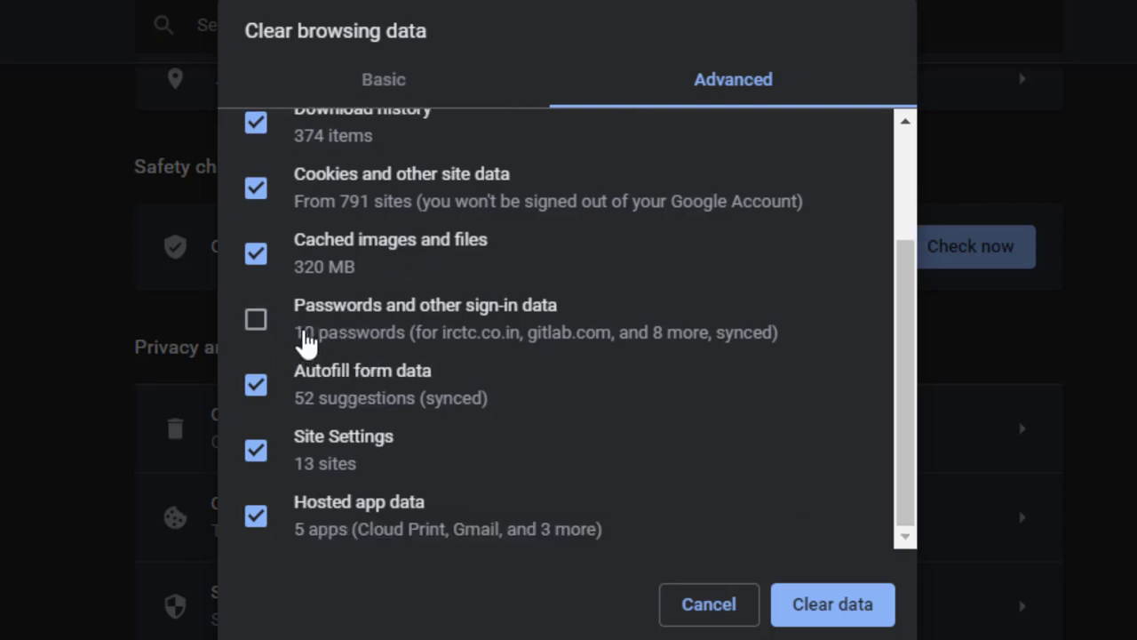
{"action": "left_click", "coordinate": [257, 385]}
{"action": "left_click", "coordinate": [271, 523]}
{"action": "scroll", "coordinate": [402, 435], "scroll_direction": "up", "scroll_amount": 2}
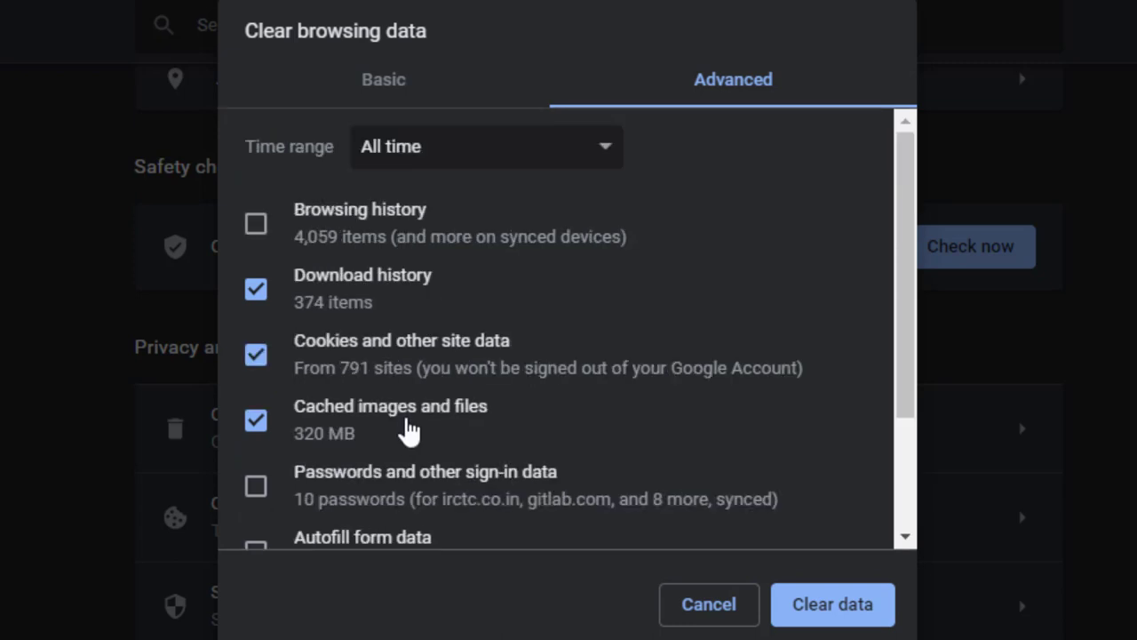
{"action": "left_click", "coordinate": [808, 604]}
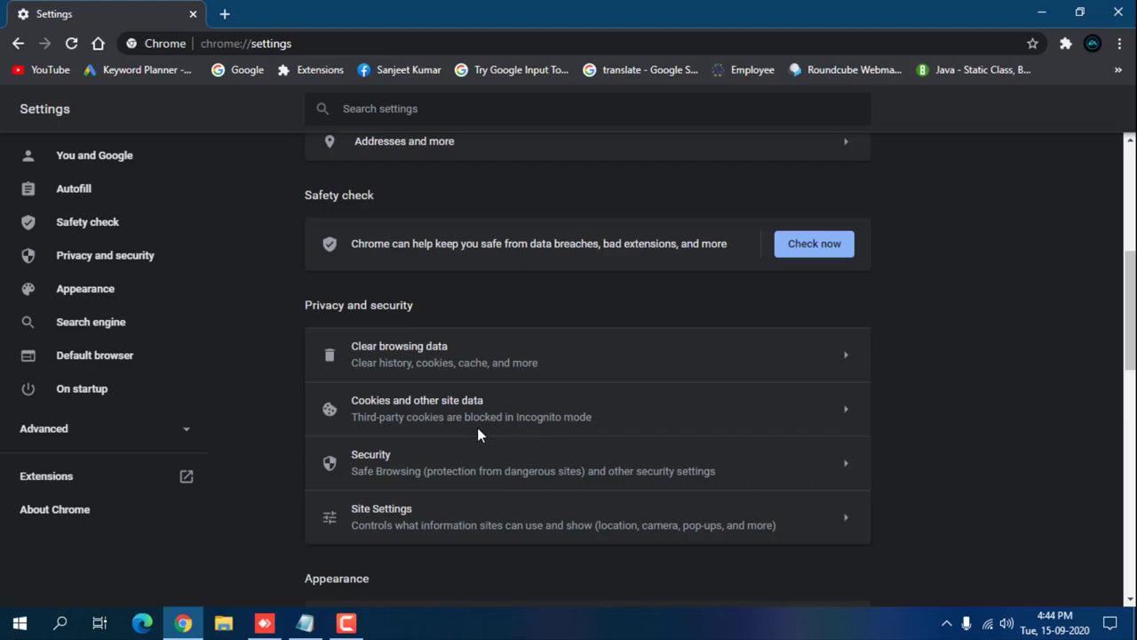
Scroll the Chrome Settings page back up and close the browser window
{"action": "scroll", "coordinate": [480, 431], "scroll_direction": "down", "scroll_amount": 8}
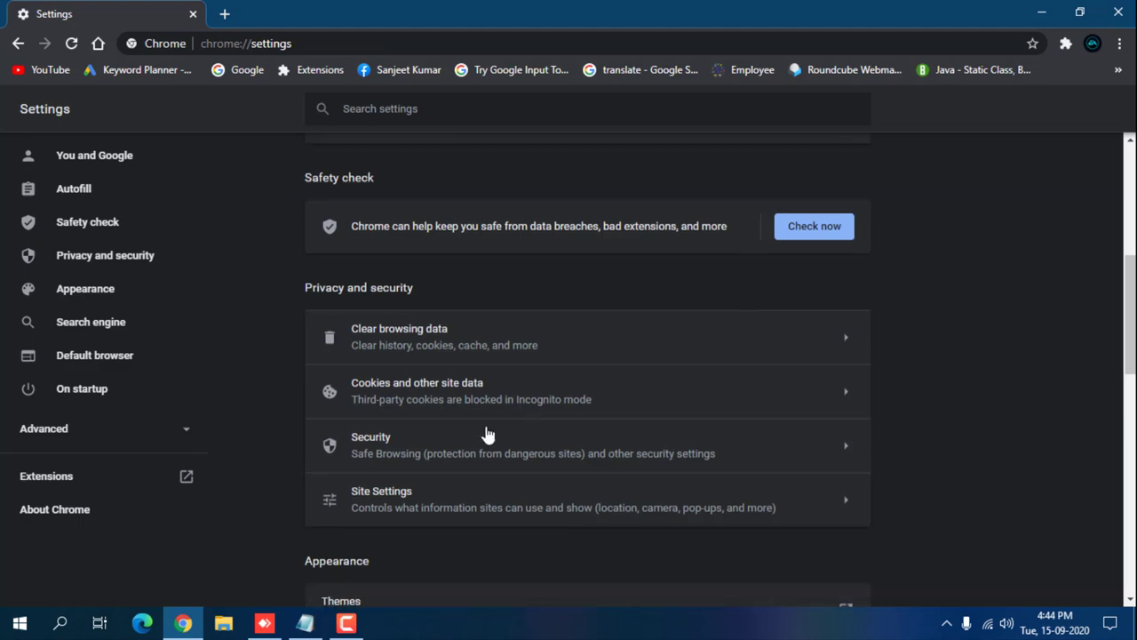
{"action": "scroll", "coordinate": [611, 330], "scroll_direction": "up", "scroll_amount": 10}
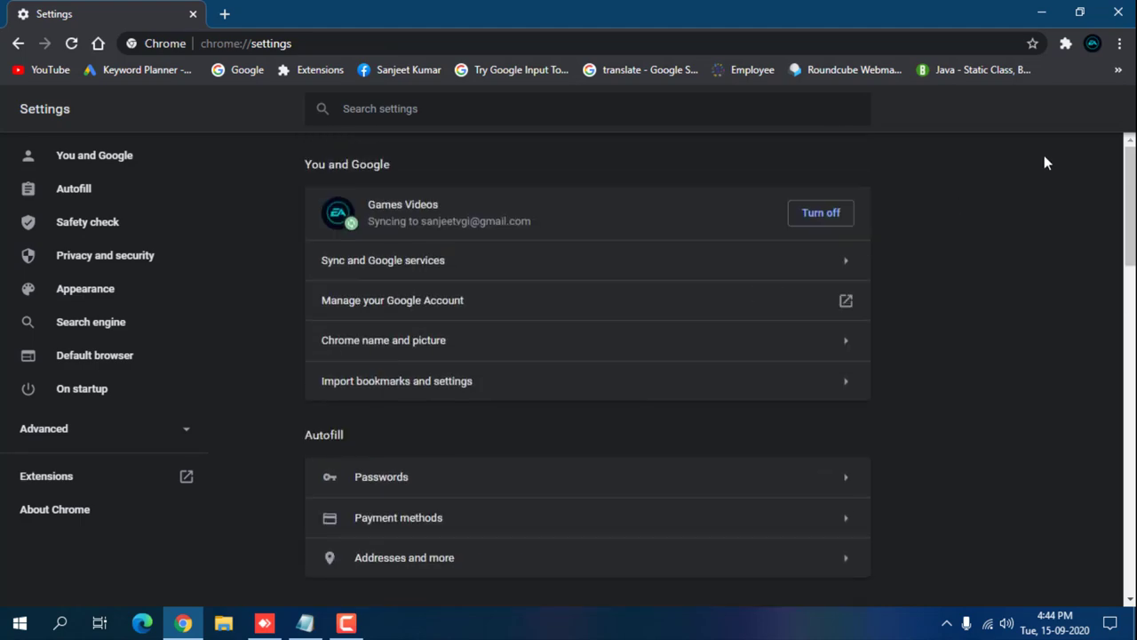
{"action": "left_click", "coordinate": [1117, 13]}
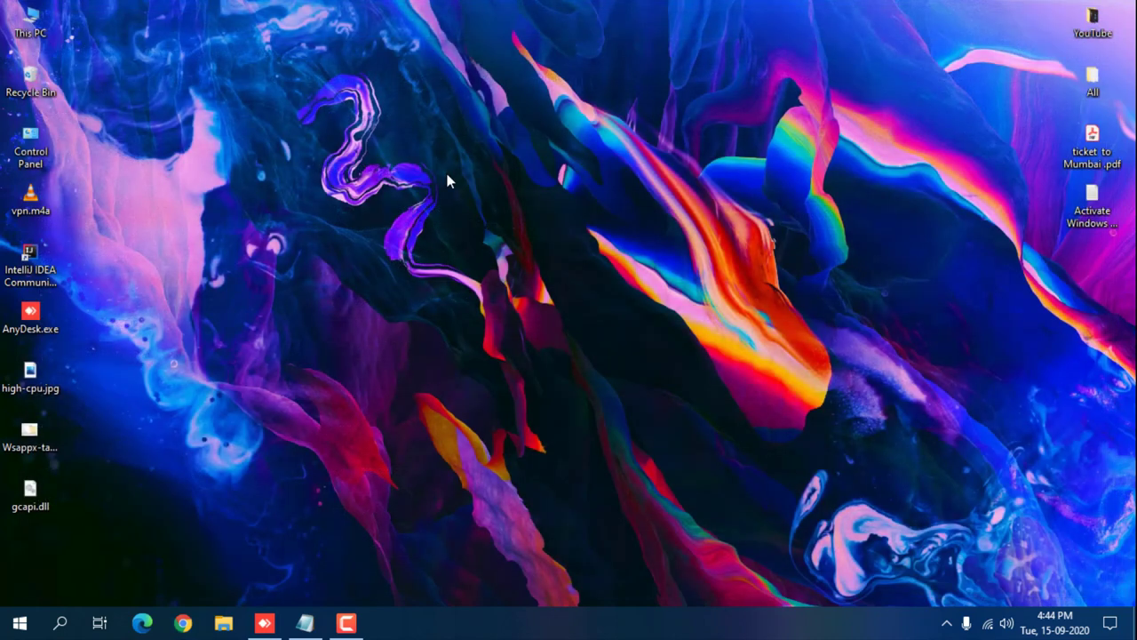